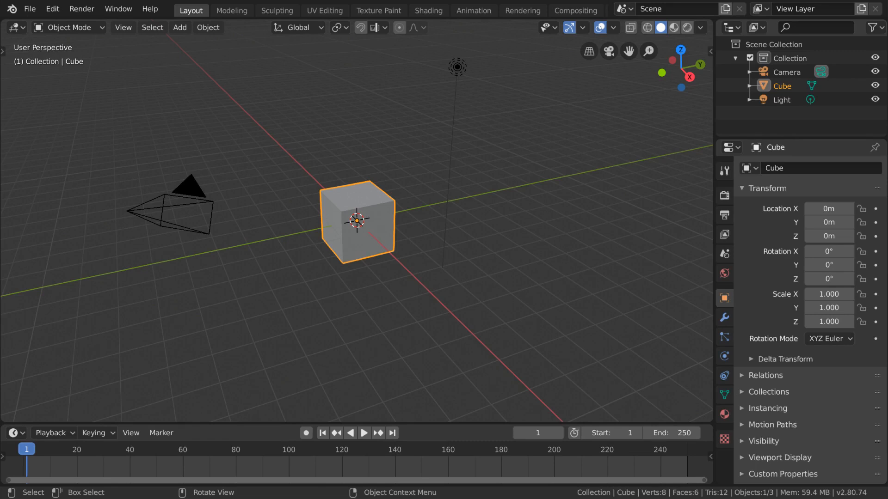
# Open the Shading workspace, put the cube in Edit Mode and select all of its geometry.
pyautogui.click(433, 11)
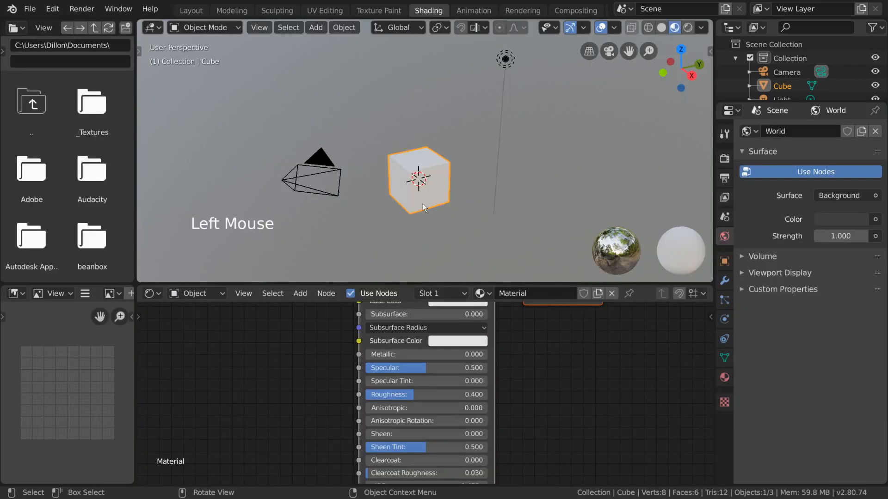
pyautogui.click(436, 162)
pyautogui.click(229, 26)
pyautogui.click(199, 58)
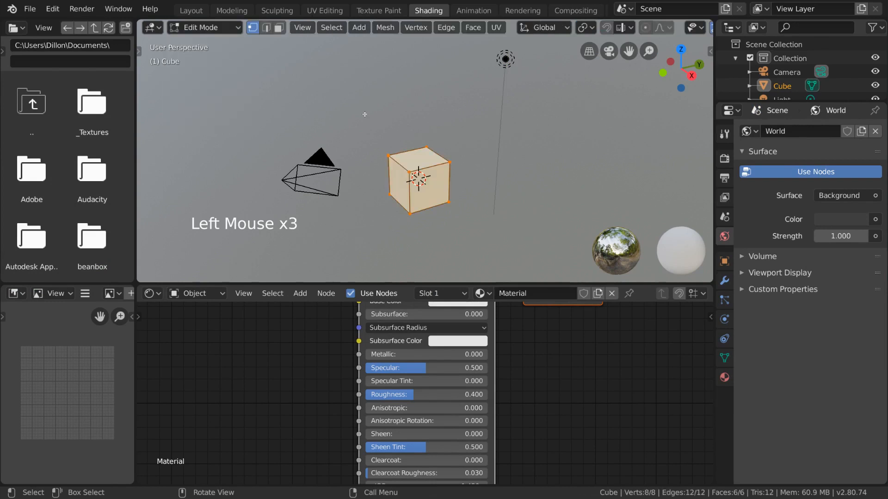
pyautogui.click(503, 58)
pyautogui.press('a')
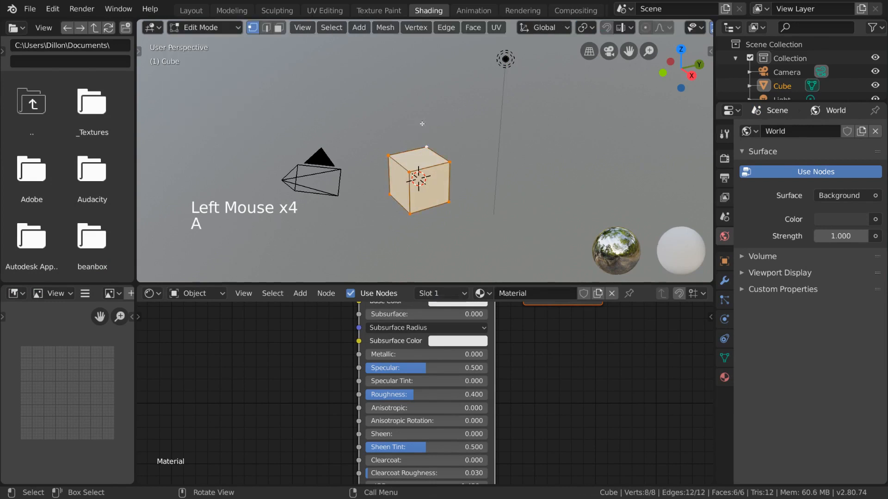
# Change the image editor to the UV Editor to show the cube's UV layout.
pyautogui.click(20, 293)
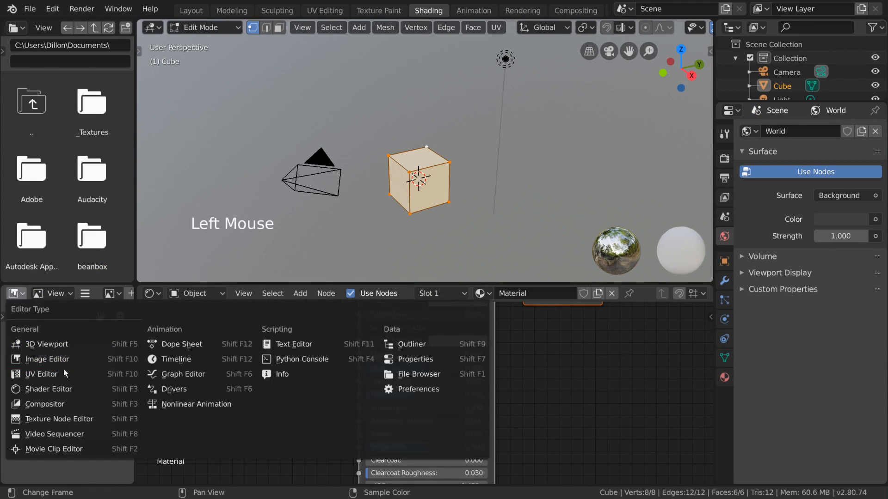
pyautogui.click(93, 373)
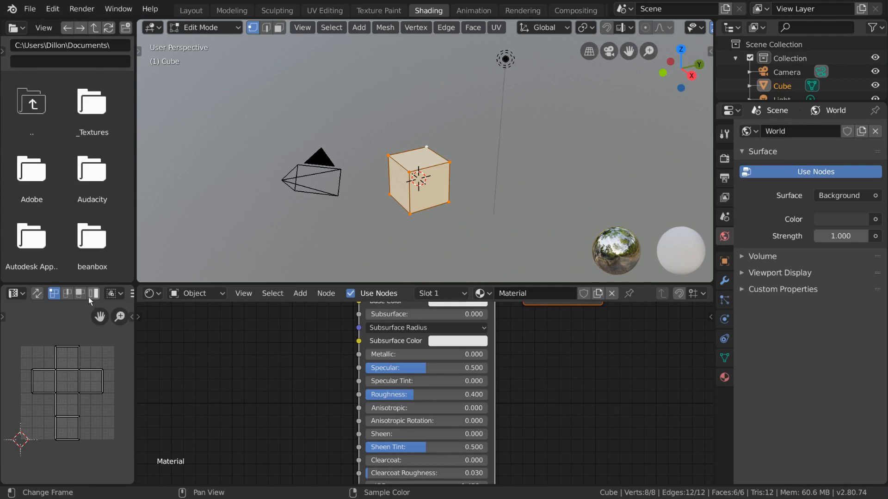
pyautogui.scroll(-15, 88, 297)
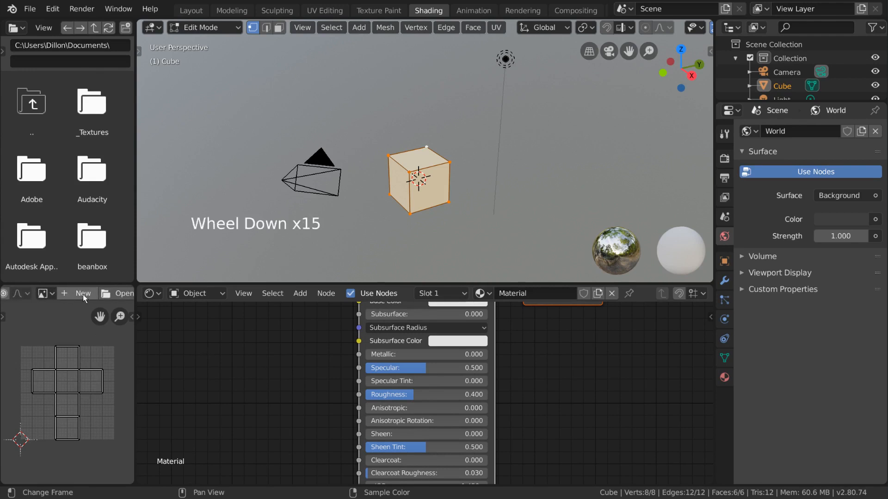
pyautogui.click(53, 295)
pyautogui.click(53, 296)
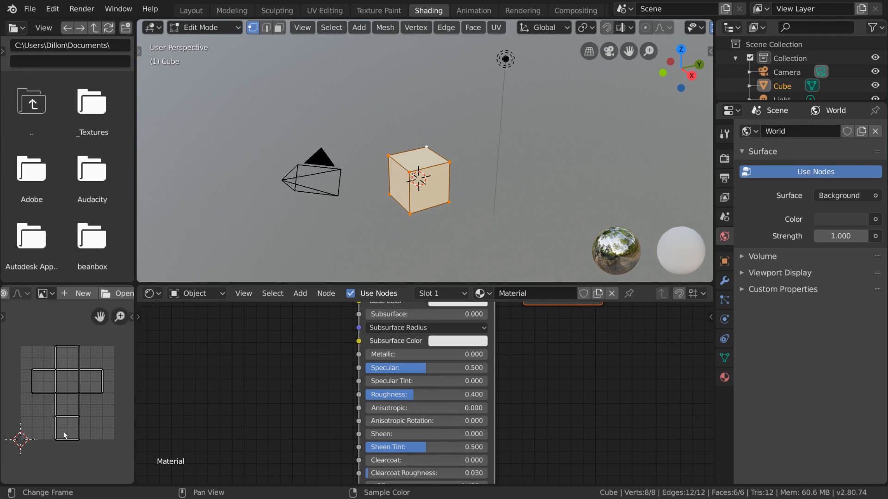
pyautogui.scroll(16, 42, 297)
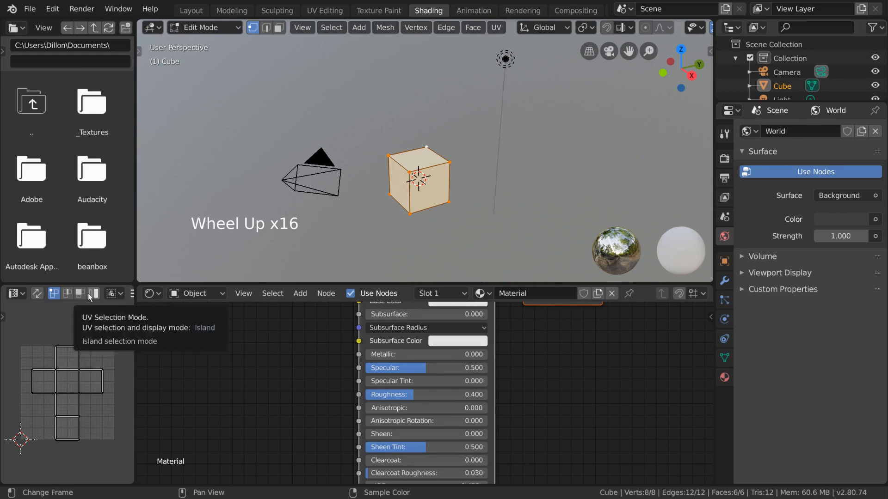
# Look at the UV Editing workspace, return to Shading with the cube in Edit Mode, and select all its UVs.
pyautogui.click(323, 13)
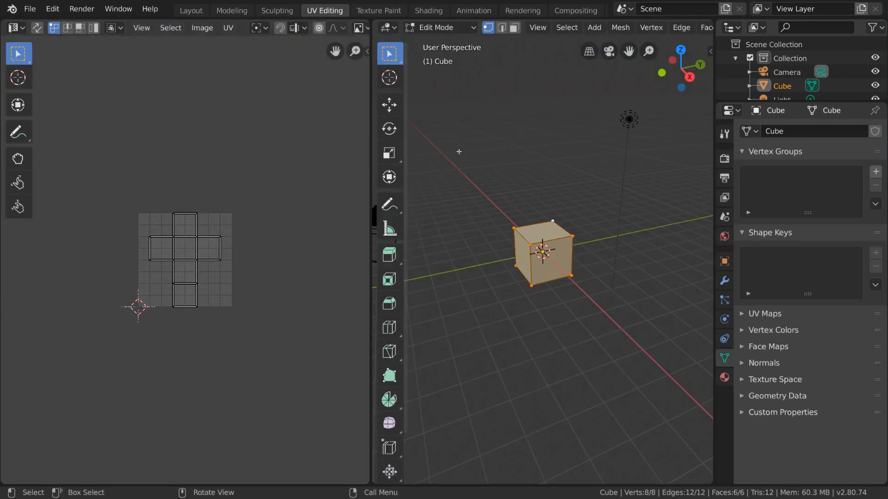
pyautogui.click(427, 10)
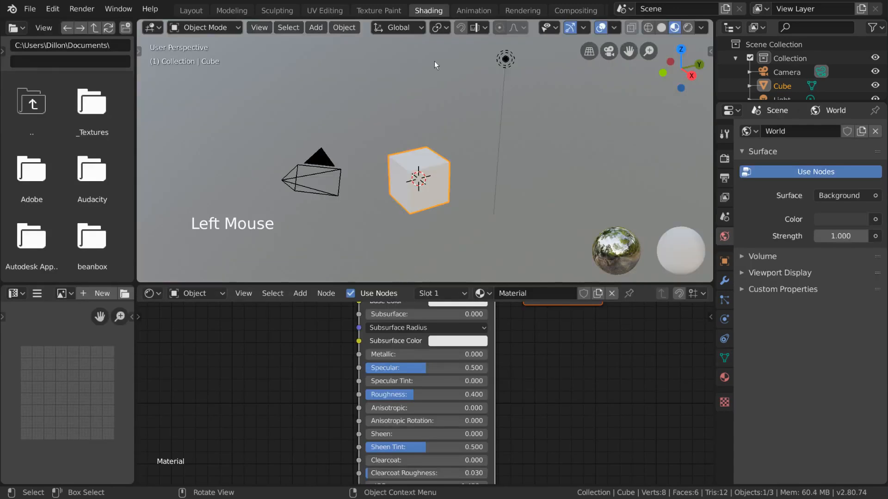
pyautogui.press('Tab')
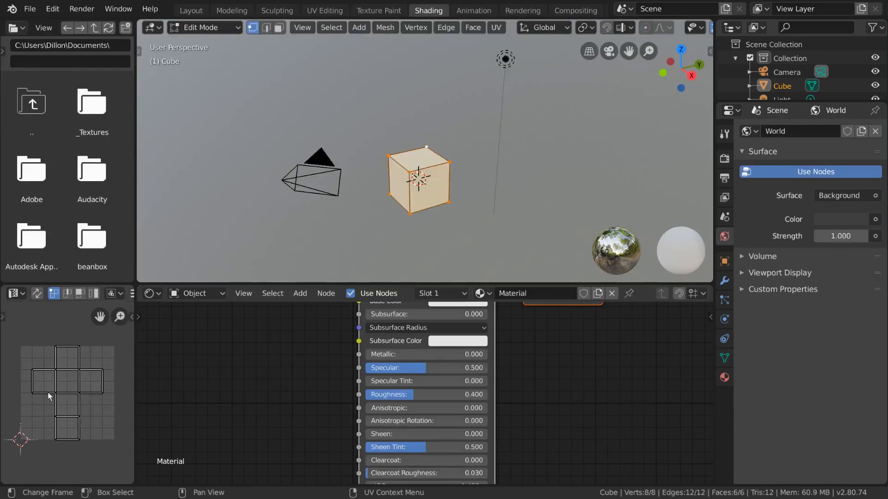
pyautogui.press('a')
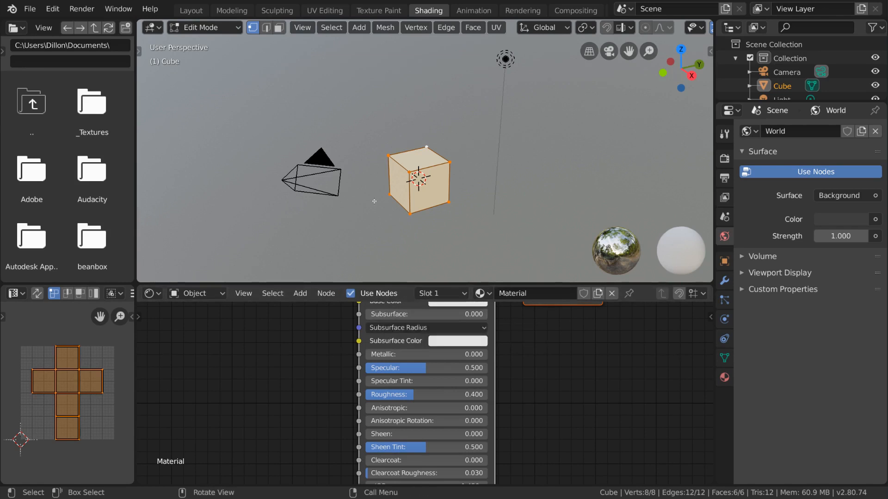
# Add wood_planks_03-color.png from the _Textures folder to the cube's material as an image texture node.
pyautogui.doubleClick(97, 106)
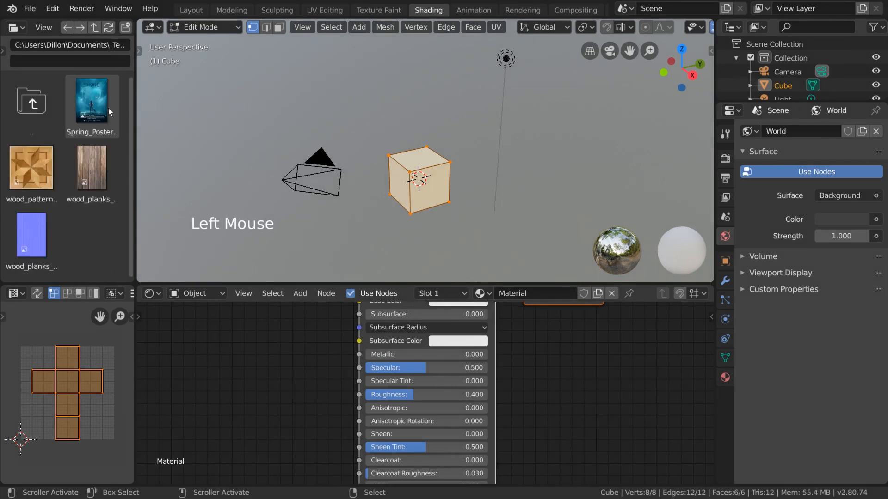
pyautogui.click(96, 160)
pyautogui.click(94, 166)
pyautogui.moveTo(104, 178); pyautogui.dragTo(187, 346)
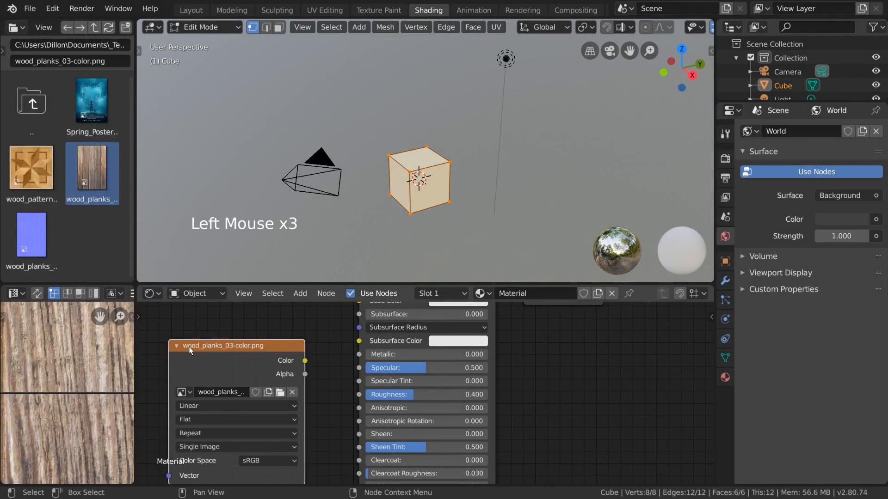
pyautogui.moveTo(157, 345); pyautogui.dragTo(191, 362, button='middle')
pyautogui.scroll(-12, 94, 363)
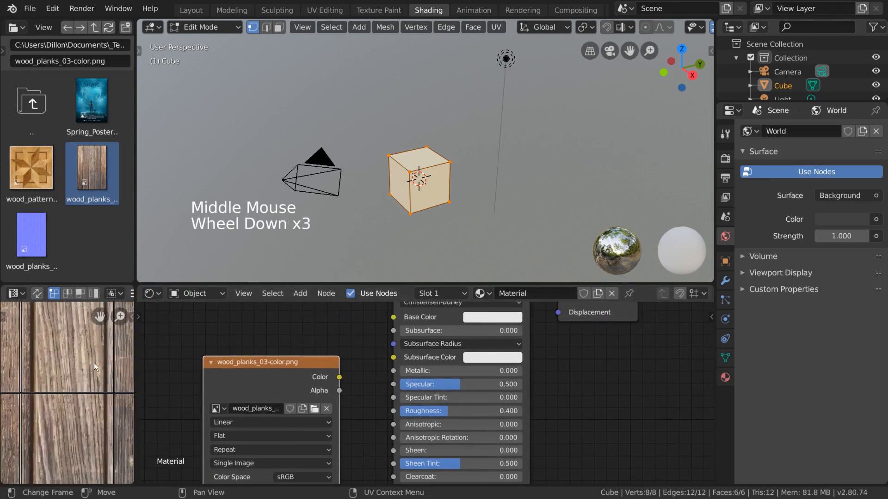
# Connect the wood texture's Color output to the shader's Base Color and use Look Dev viewport shading.
pyautogui.moveTo(317, 382); pyautogui.dragTo(304, 326)
pyautogui.moveTo(353, 333); pyautogui.dragTo(362, 363, button='middle')
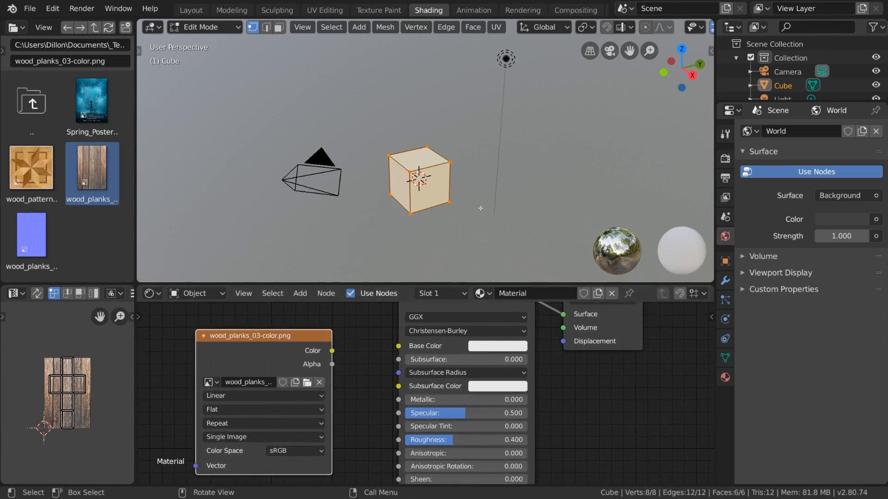
pyautogui.click(333, 351)
pyautogui.moveTo(333, 351); pyautogui.dragTo(404, 346)
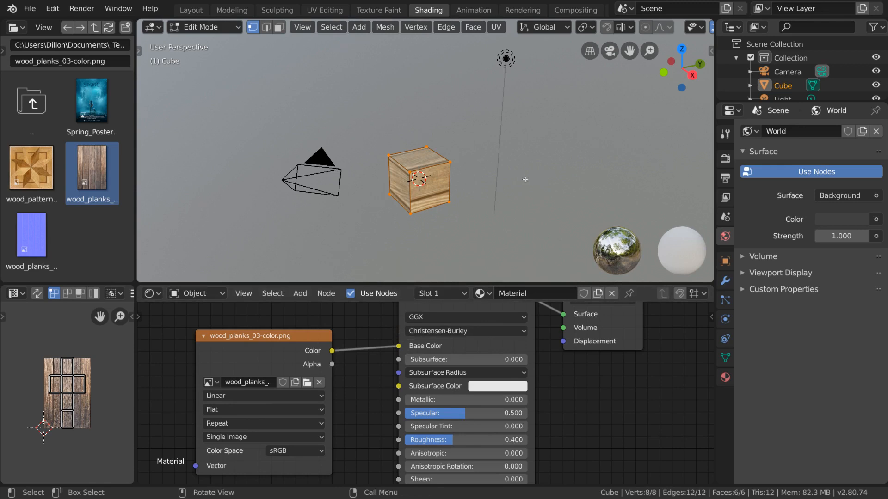
pyautogui.press('z')
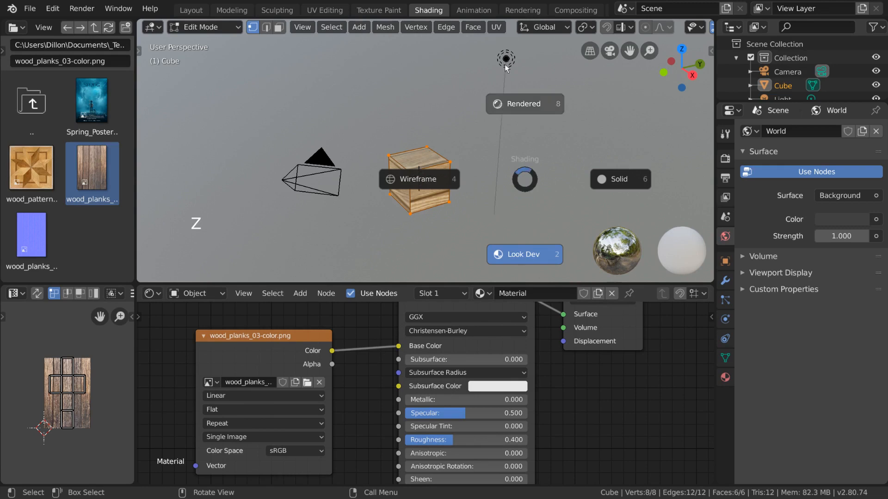
pyautogui.click(526, 267)
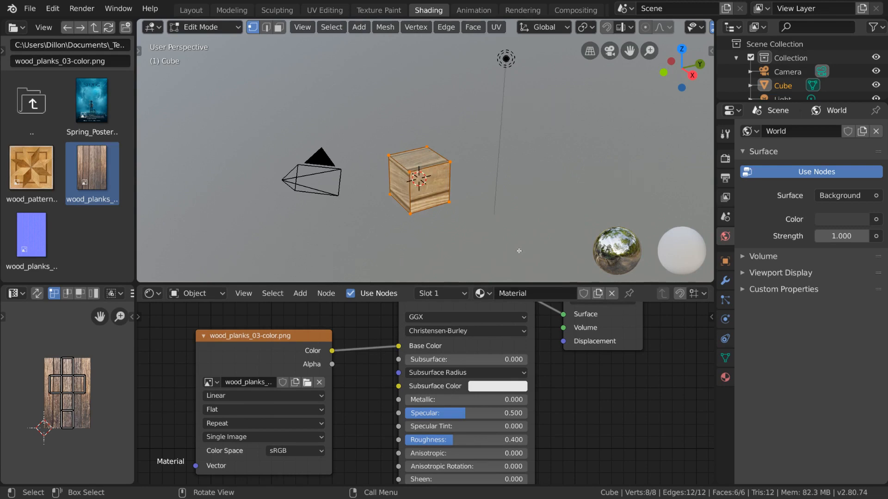
# Set the UV selection mode to face and select the central face of the cross-shaped UV layout.
pyautogui.click(74, 376)
pyautogui.keyDown('shift'); pyautogui.click(69, 382); pyautogui.keyUp('shift')
pyautogui.keyDown('shift'); pyautogui.click(72, 396); pyautogui.keyUp('shift')
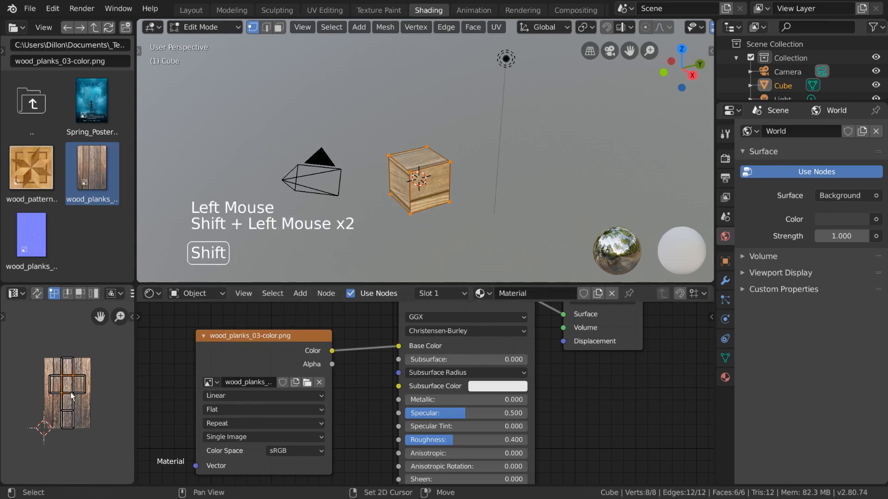
pyautogui.keyDown('shift'); pyautogui.click(72, 396); pyautogui.keyUp('shift')
pyautogui.click(67, 293)
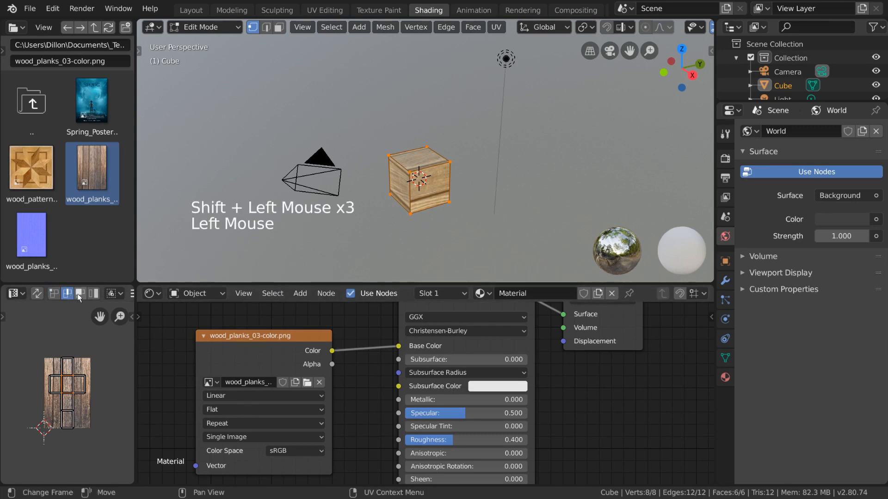
pyautogui.click(79, 294)
pyautogui.click(67, 368)
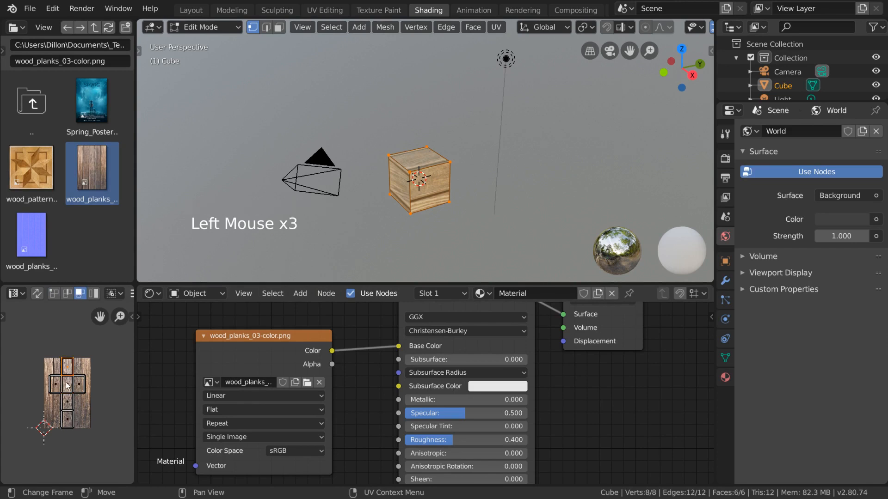
pyautogui.click(67, 386)
pyautogui.click(68, 387)
pyautogui.click(68, 388)
# Try to move, scale and rotate the central UV face over the wood texture.
pyautogui.press('g')
pyautogui.rightClick(95, 381)
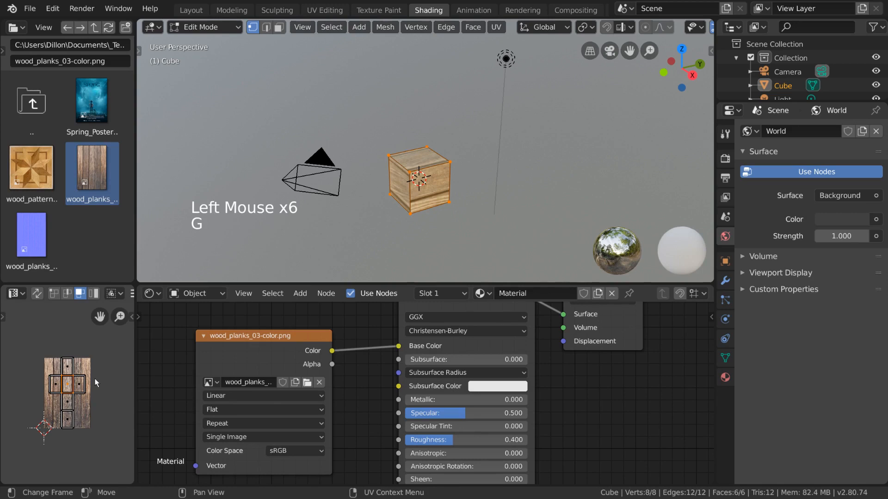
pyautogui.press('s')
pyautogui.press('r')
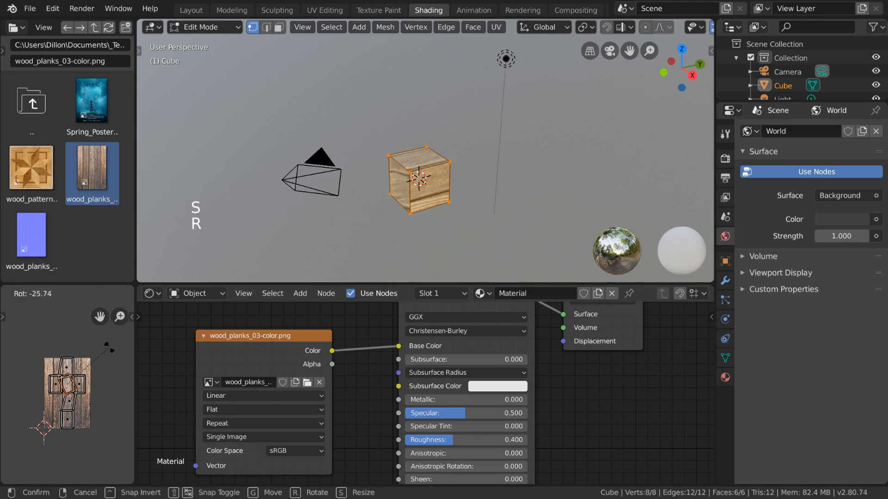
pyautogui.rightClick(109, 348)
# Show the UV Editor's tools and activate the Transform tool for the central UV face.
pyautogui.scroll(3, 105, 384)
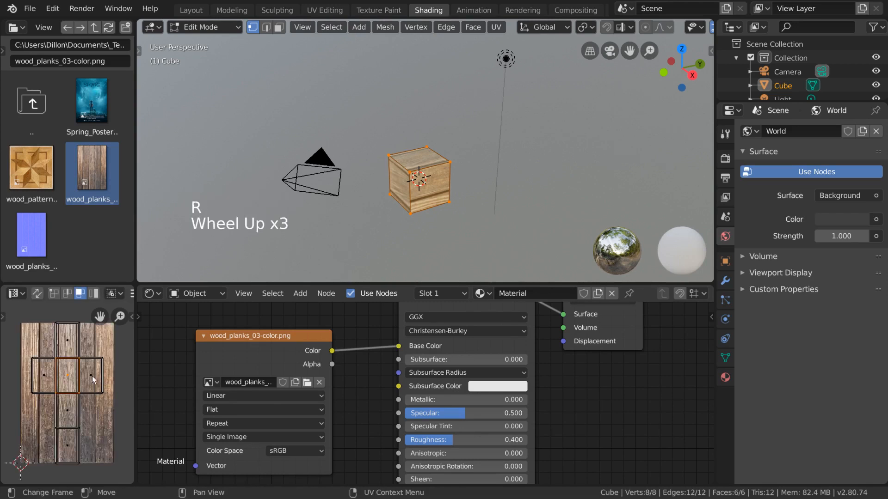
pyautogui.scroll(-1, 92, 380)
pyautogui.click(3, 316)
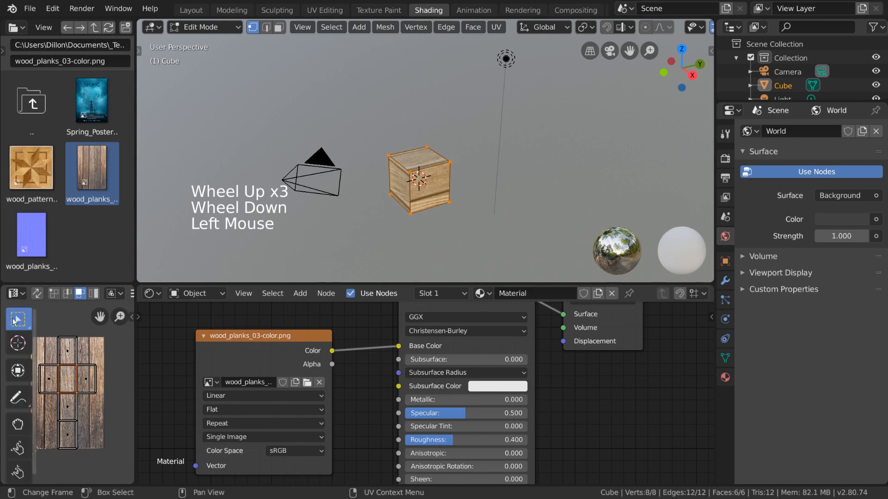
pyautogui.click(17, 370)
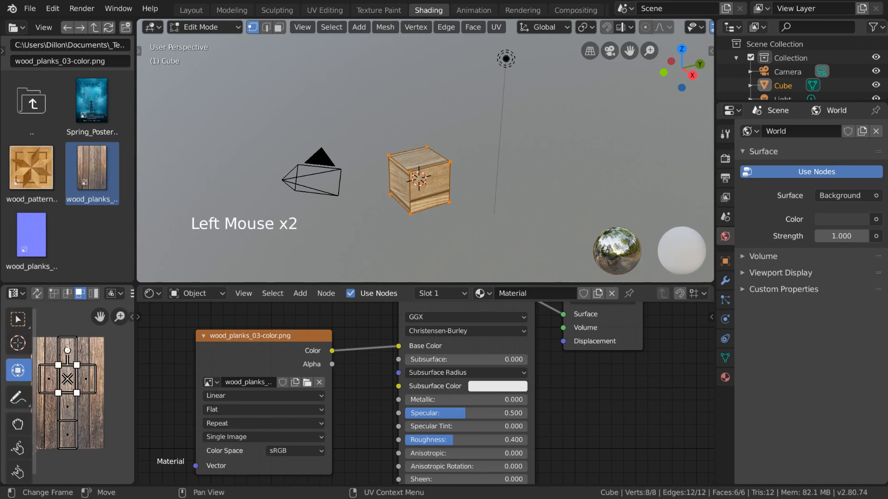
# Try rotating and moving individual UV faces with the Transform gizmo and undo the changes.
pyautogui.moveTo(68, 350); pyautogui.dragTo(101, 352)
pyautogui.rightClick(88, 352)
pyautogui.rightClick(93, 363)
pyautogui.rightClick(101, 353)
pyautogui.moveTo(69, 377); pyautogui.dragTo(75, 373)
pyautogui.rightClick(75, 373)
pyautogui.click(69, 407)
pyautogui.moveTo(68, 407); pyautogui.dragTo(85, 401)
pyautogui.rightClick(69, 409)
pyautogui.hotkey('ctrl', 'z')
pyautogui.hotkey('ctrl', 'z')
# Try to scale all of the cube's UVs together over the wood texture.
pyautogui.press('a')
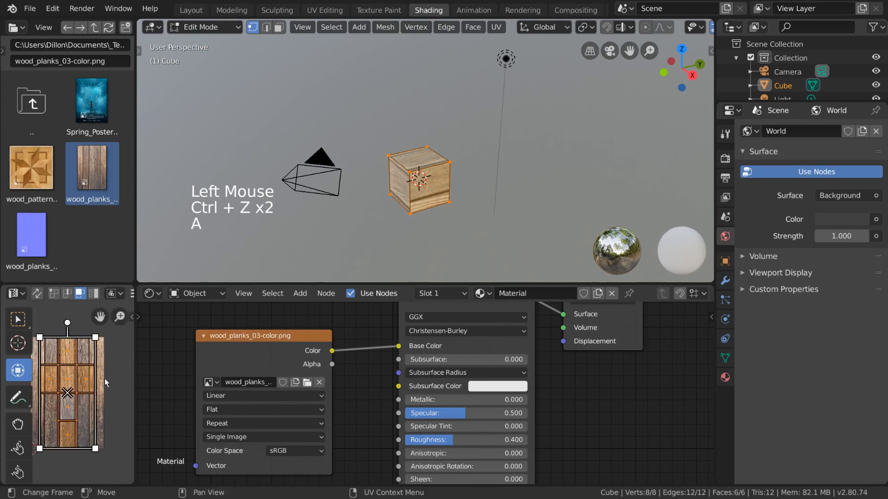
pyautogui.press('s')
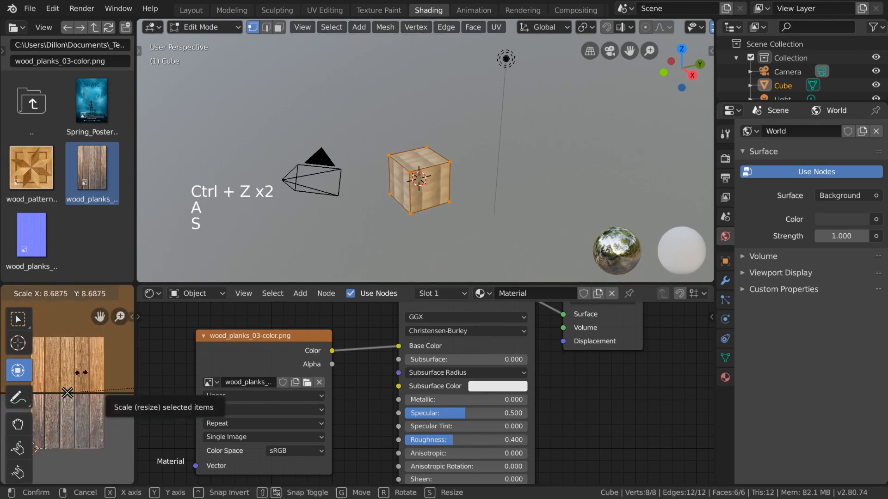
pyautogui.click(97, 352)
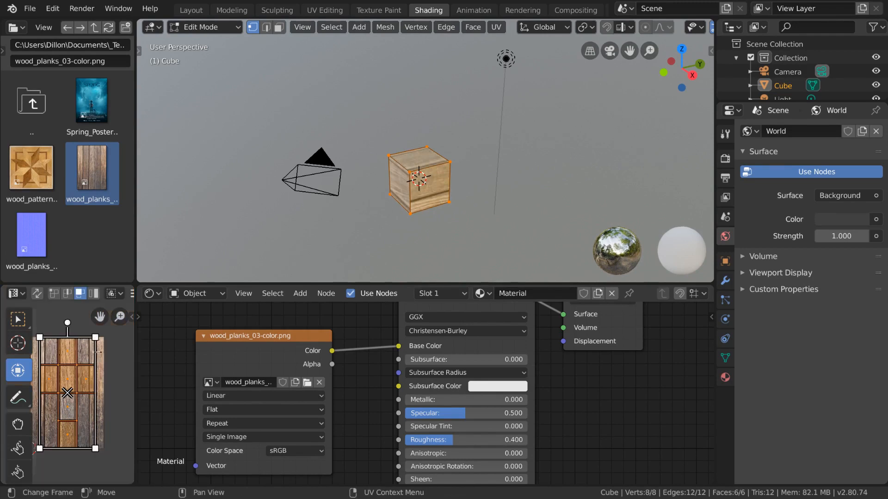
# Return the UV Editor to the selection tool and select the vertices of the cube's front-right and top faces.
pyautogui.click(17, 319)
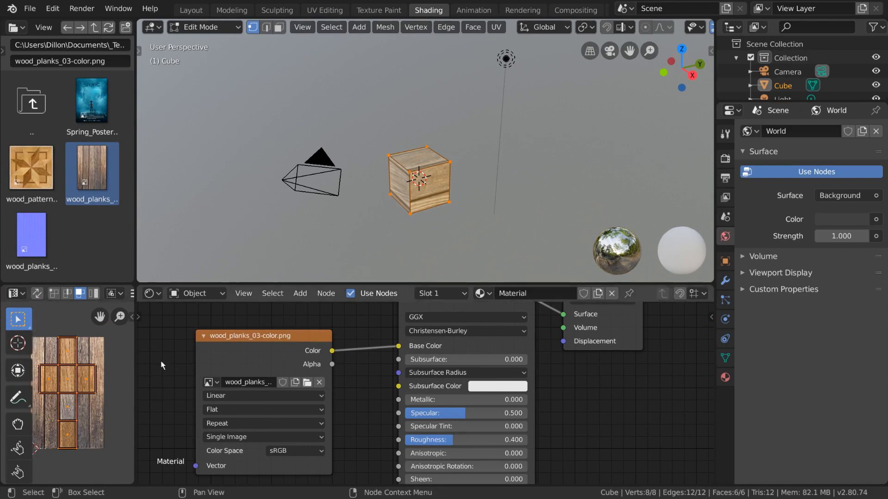
pyautogui.click(410, 173)
pyautogui.keyDown('shift'); pyautogui.click(411, 214); pyautogui.keyUp('shift')
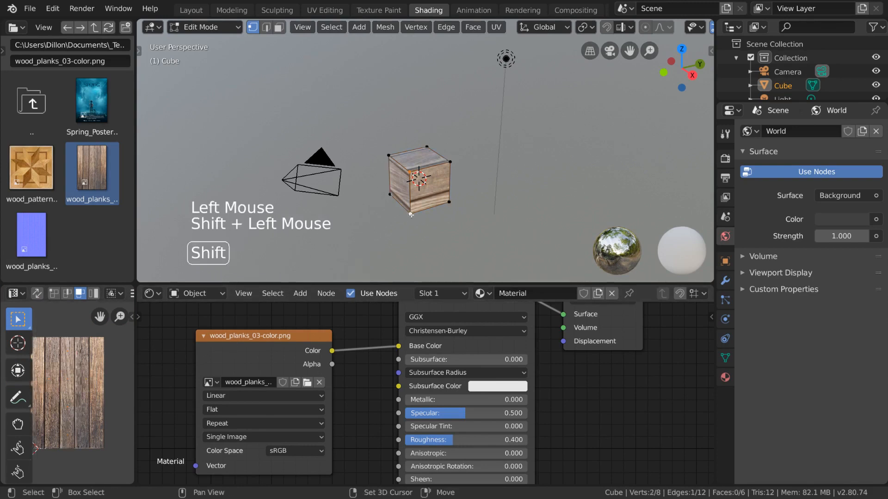
pyautogui.keyDown('shift'); pyautogui.click(450, 203); pyautogui.keyUp('shift')
pyautogui.keyDown('shift'); pyautogui.click(450, 162); pyautogui.keyUp('shift')
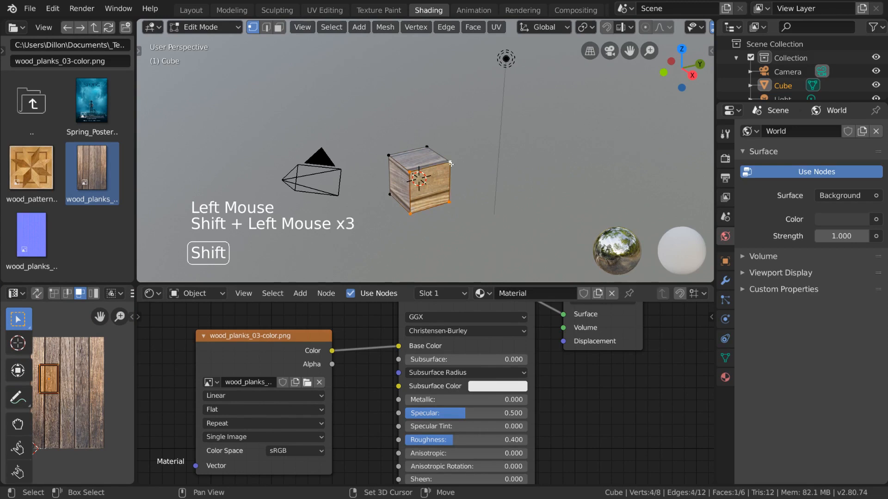
pyautogui.keyDown('shift'); pyautogui.click(393, 154); pyautogui.keyUp('shift')
pyautogui.keyDown('shift'); pyautogui.click(387, 153); pyautogui.keyUp('shift')
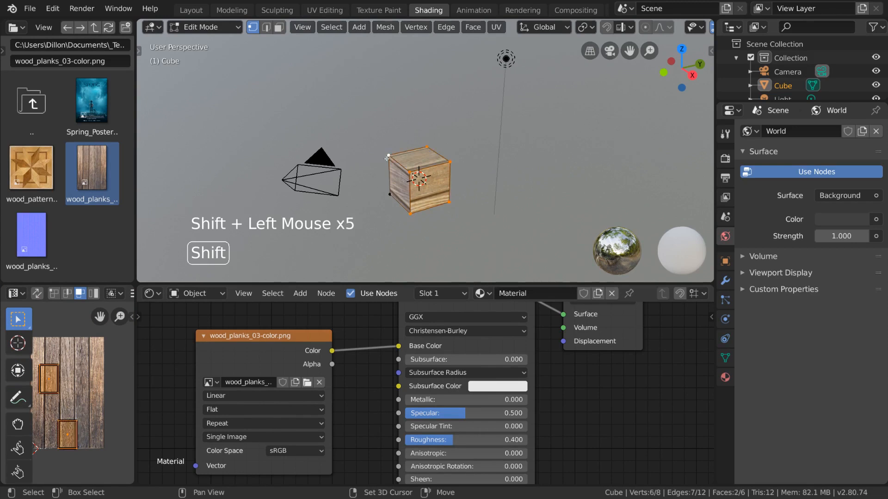
pyautogui.moveTo(71, 394); pyautogui.dragTo(88, 393, button='middle')
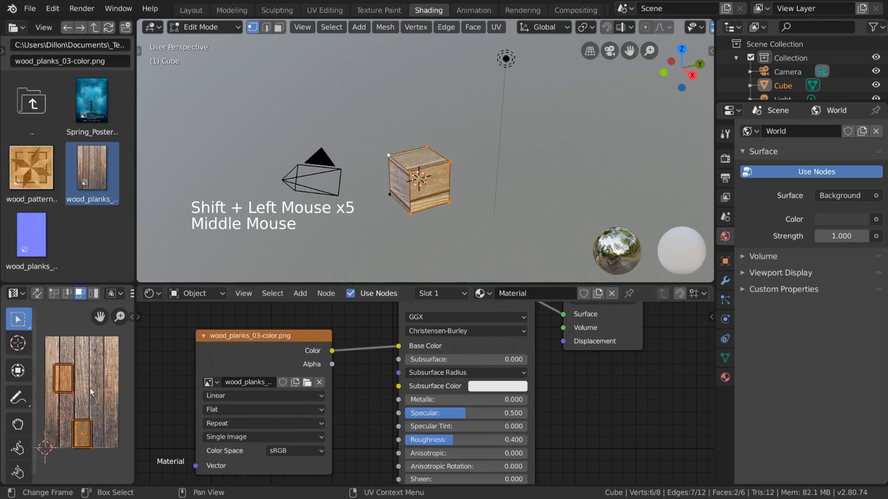
# Switch the mesh to face selection and select the cube's front-left face.
pyautogui.click(279, 27)
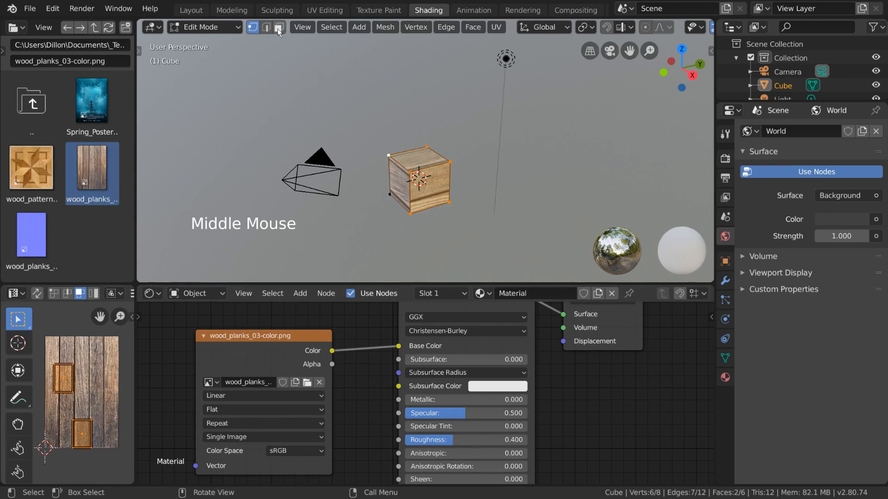
pyautogui.doubleClick(404, 186)
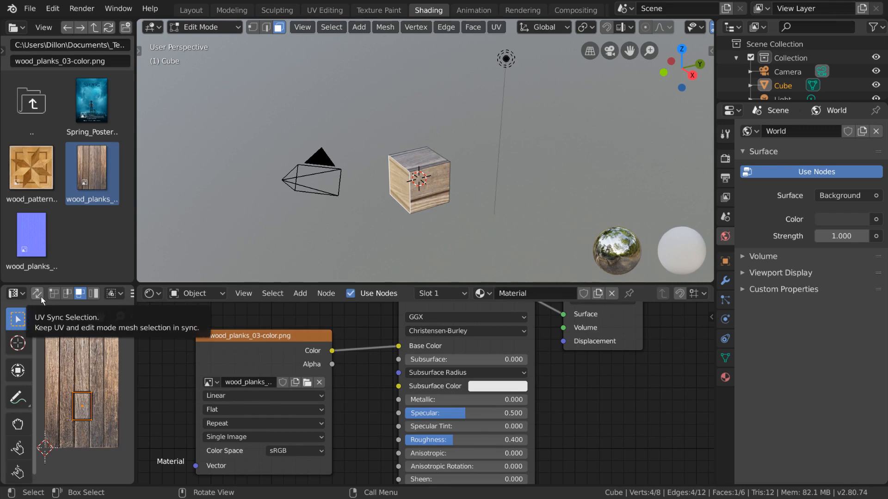
# Turn on UV Sync Selection in the UV Editor.
pyautogui.scroll(-4, 41, 296)
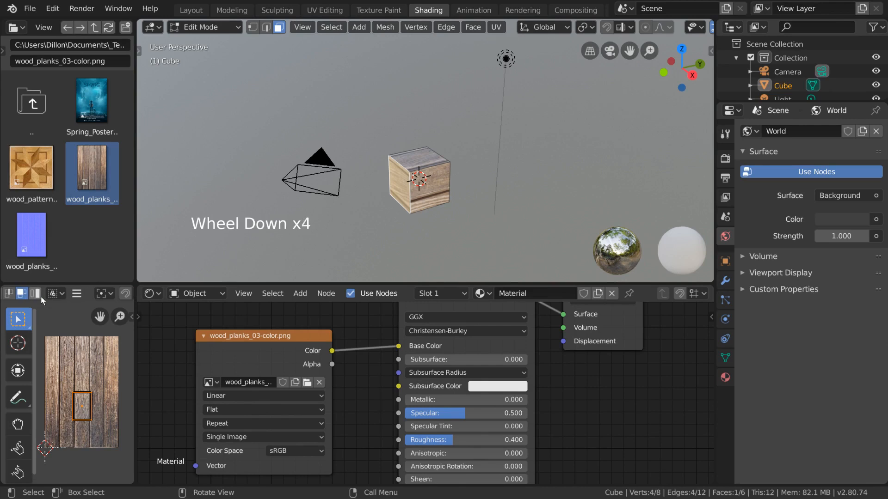
pyautogui.scroll(4, 41, 296)
pyautogui.scroll(-6, 40, 296)
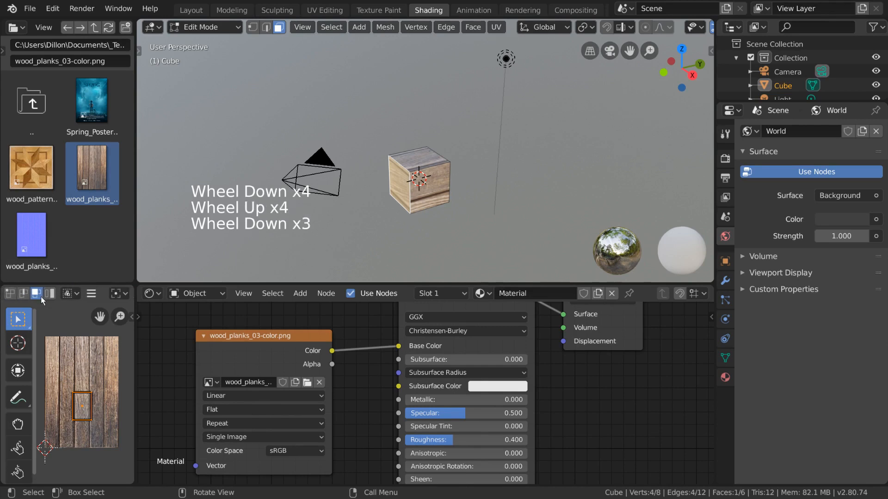
pyautogui.scroll(6, 41, 296)
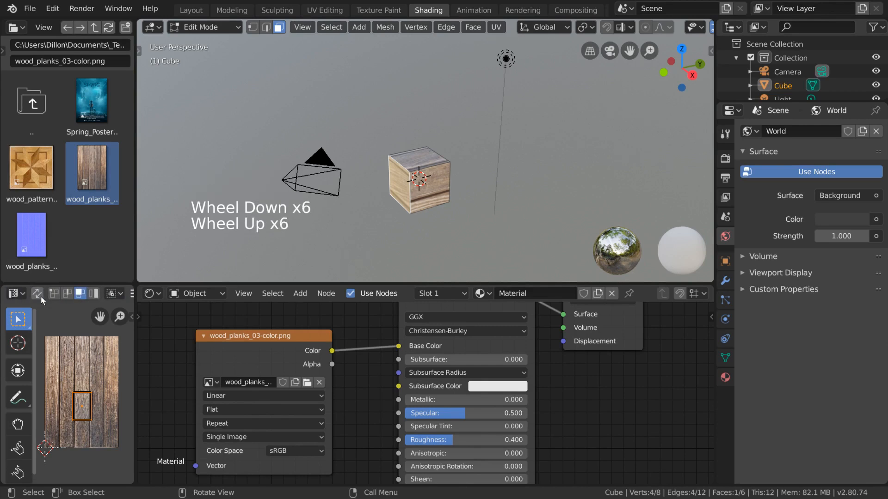
pyautogui.click(40, 296)
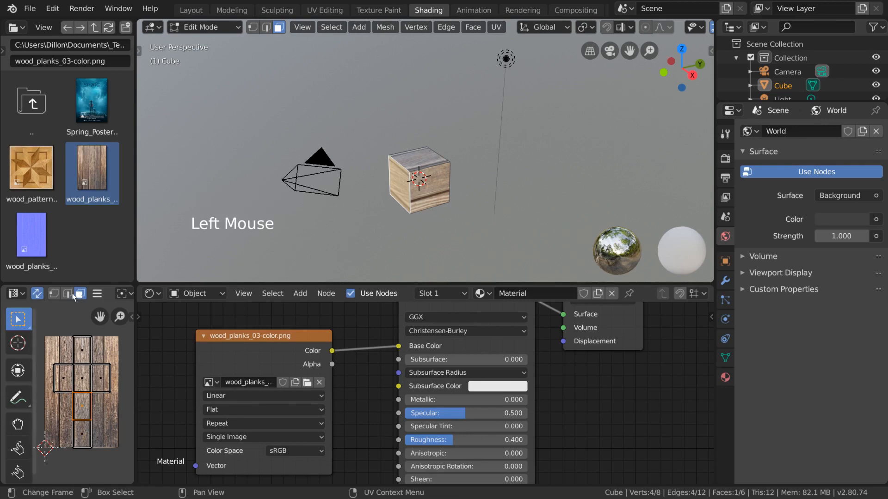
# Select faces of the central UV column one at a time with synced selection, and turn UV Sync Selection off.
pyautogui.click(85, 354)
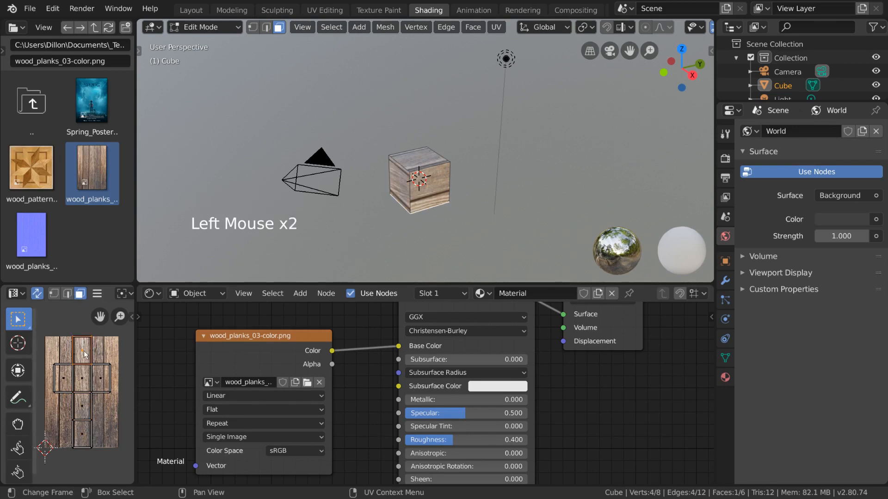
pyautogui.click(85, 375)
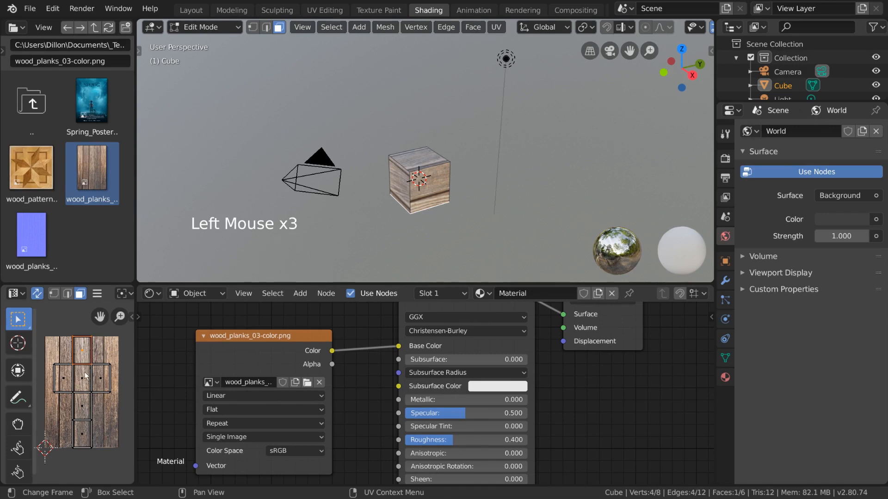
pyautogui.click(81, 403)
pyautogui.click(81, 442)
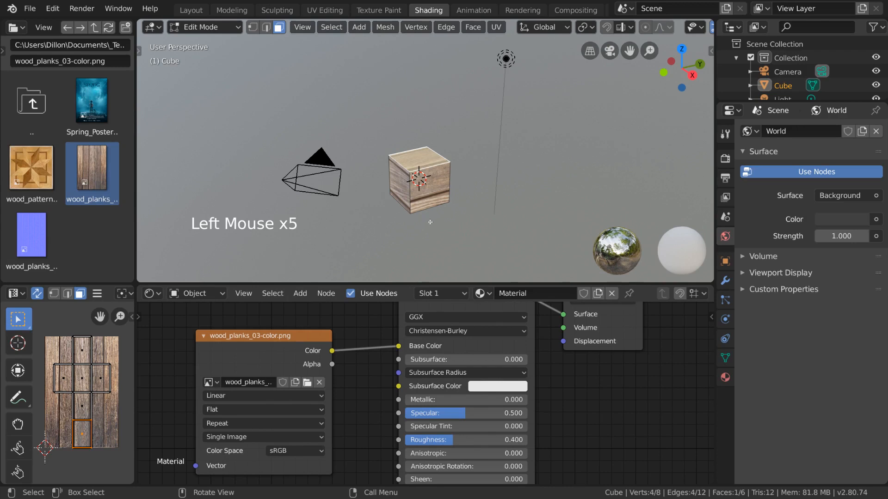
pyautogui.click(84, 402)
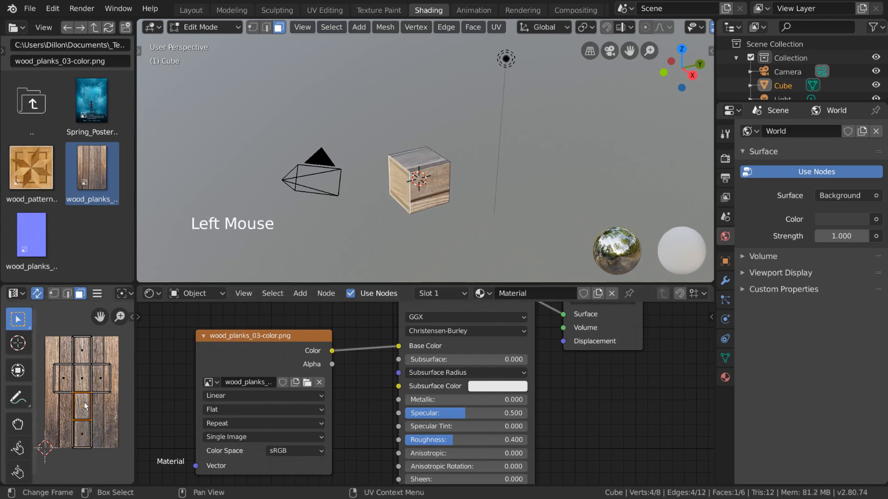
pyautogui.click(37, 293)
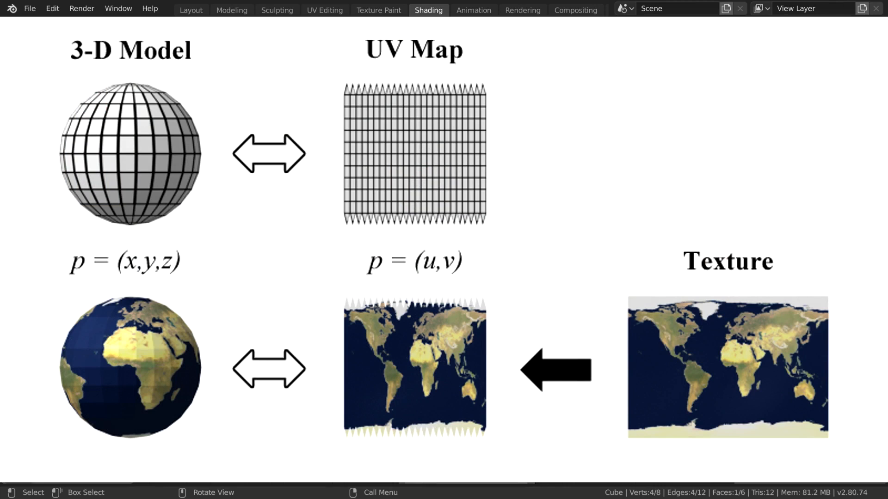
# Select the whole cube and apply Project From View while facing its front nearly straight on.
pyautogui.press('a')
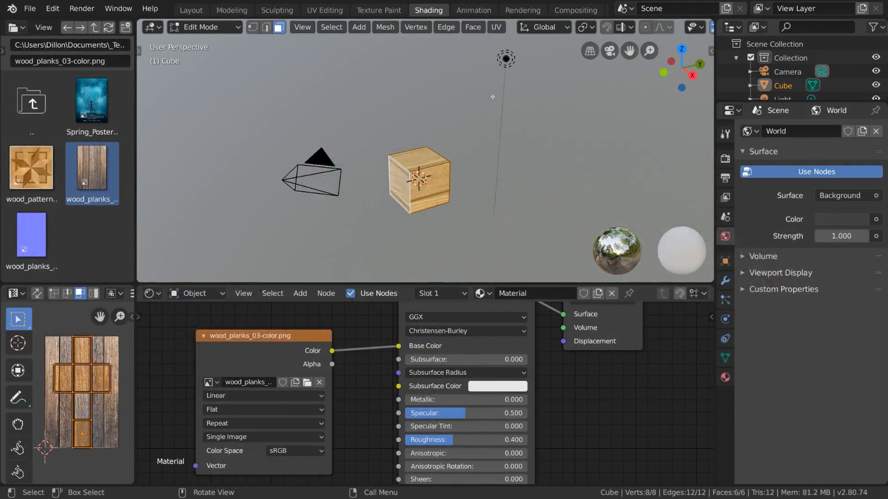
pyautogui.click(498, 27)
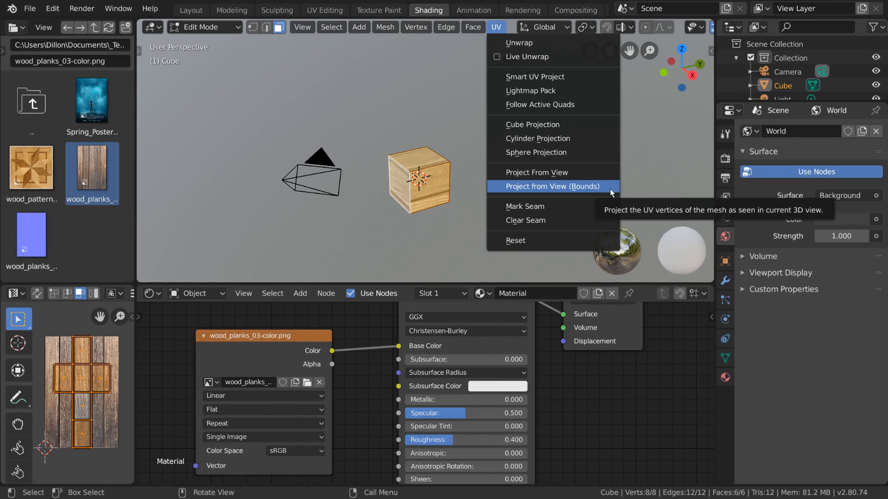
pyautogui.moveTo(473, 188); pyautogui.dragTo(422, 175, button='middle')
pyautogui.click(497, 27)
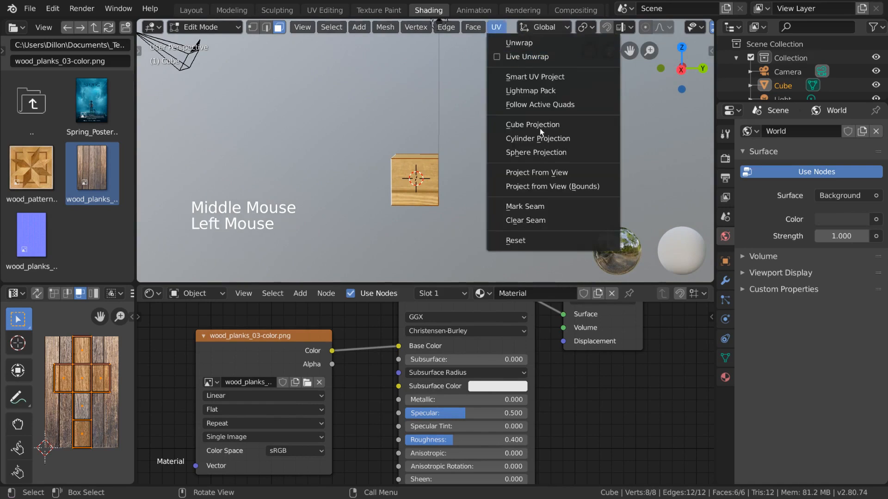
pyautogui.click(558, 172)
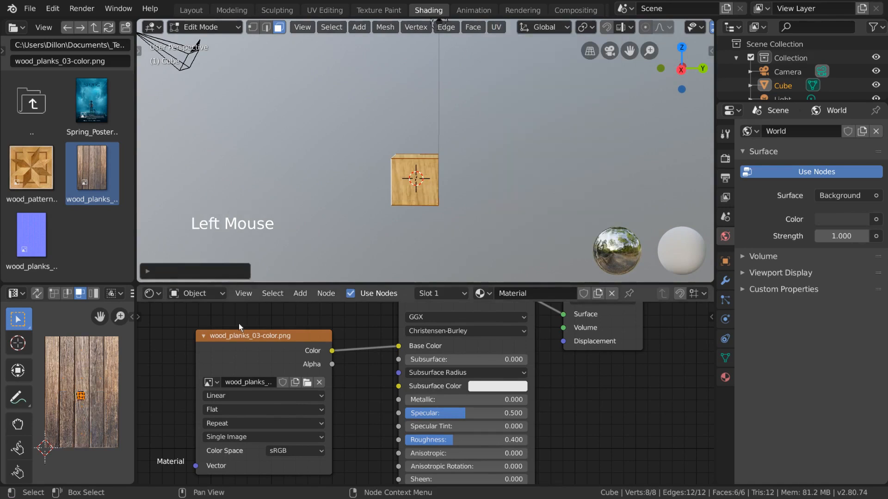
# Examine the projected texture on the cube and the matching UV layout over the wood image up close.
pyautogui.scroll(4, 496, 175)
pyautogui.moveTo(495, 175)
pyautogui.mouseDown(button='middle')
pyautogui.moveTo(519, 121)
pyautogui.moveTo(563, 173)
pyautogui.moveTo(547, 196)
pyautogui.moveTo(546, 168)
pyautogui.moveTo(402, 158)
pyautogui.moveTo(404, 144)
pyautogui.moveTo(406, 155)
pyautogui.moveTo(479, 144)
pyautogui.moveTo(463, 148)
pyautogui.mouseUp(button='middle')
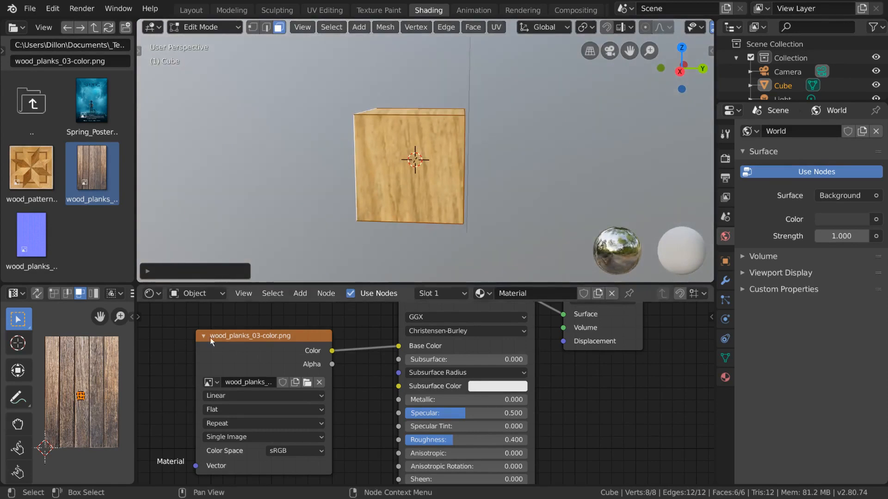
pyautogui.scroll(5, 91, 382)
pyautogui.scroll(2, 91, 382)
pyautogui.moveTo(91, 382); pyautogui.dragTo(114, 371, button='middle')
pyautogui.scroll(-1, 90, 354)
pyautogui.scroll(3, 91, 354)
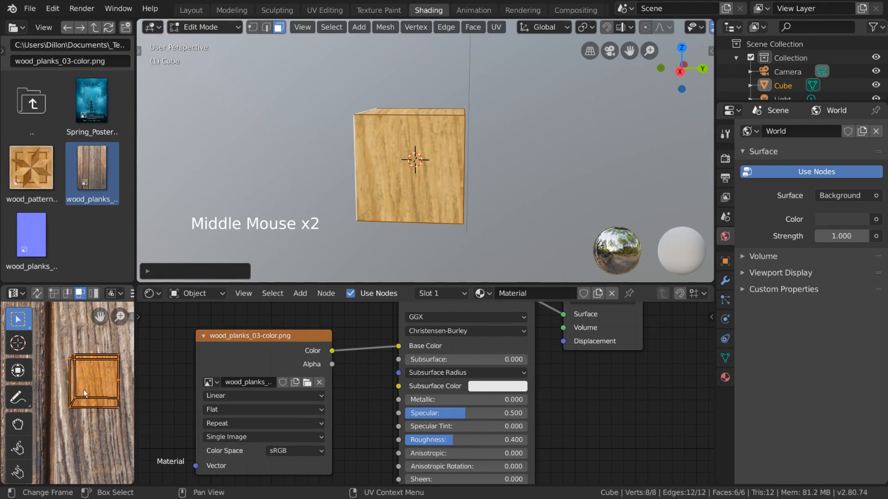
pyautogui.scroll(-9, 85, 389)
pyautogui.moveTo(92, 375); pyautogui.dragTo(104, 379, button='middle')
# Try to unwrap the whole cube without any seams marked.
pyautogui.click(497, 26)
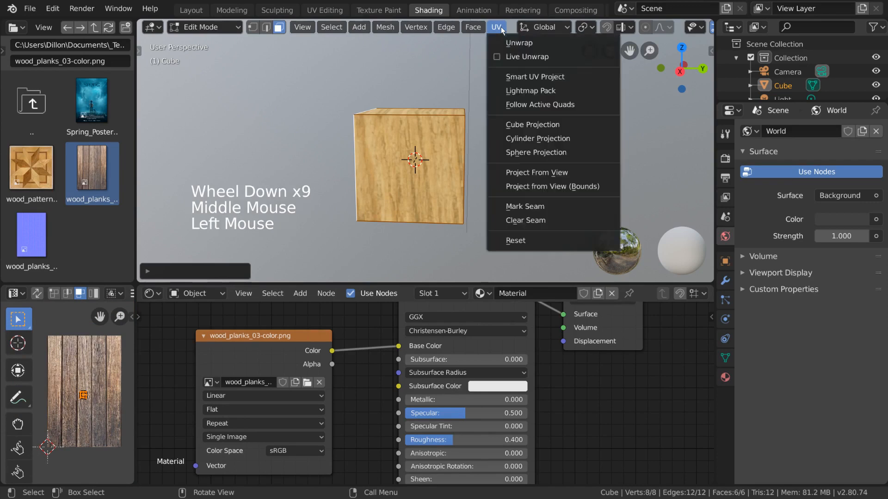
pyautogui.click(509, 43)
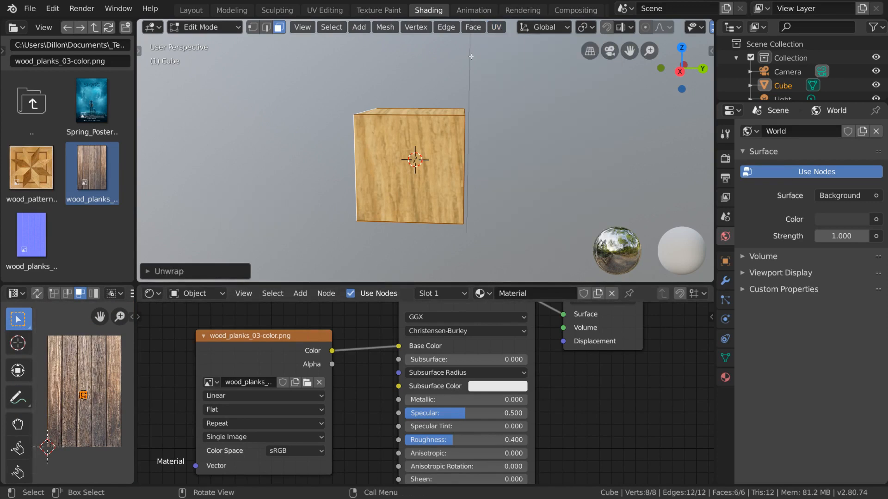
pyautogui.click(494, 35)
pyautogui.click(497, 27)
pyautogui.click(513, 43)
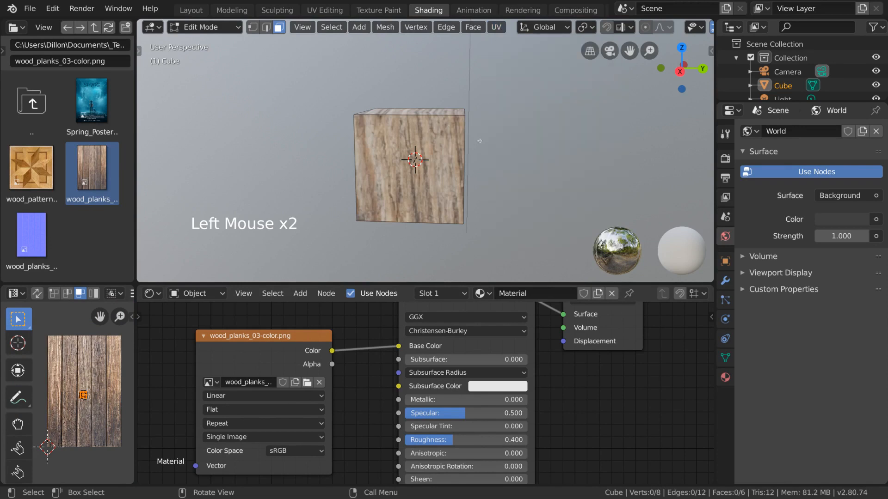
pyautogui.press('a')
# Mark the cube's four vertical edges and two opposite bottom edges as seams using edge selection.
pyautogui.moveTo(501, 179); pyautogui.dragTo(501, 116, button='middle')
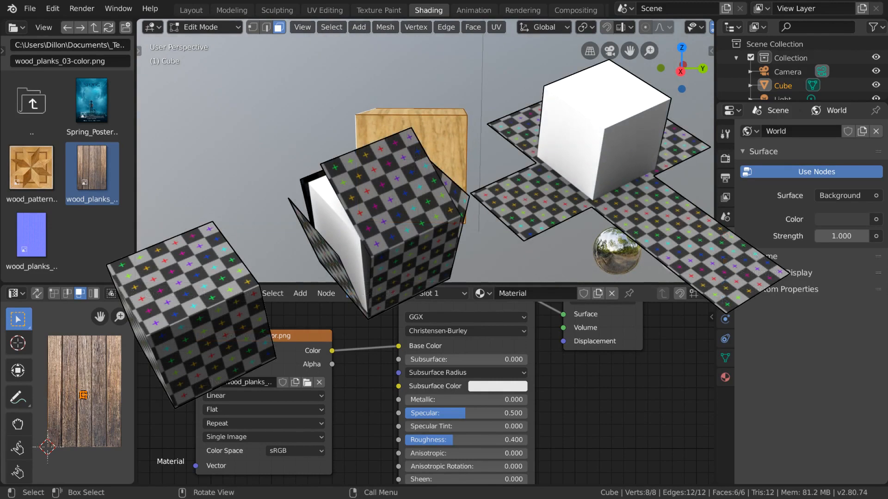
pyautogui.moveTo(501, 118); pyautogui.dragTo(536, 127, button='middle')
pyautogui.moveTo(354, 156)
pyautogui.mouseDown(button='middle')
pyautogui.moveTo(368, 155)
pyautogui.moveTo(355, 155)
pyautogui.moveTo(353, 143)
pyautogui.mouseUp(button='middle')
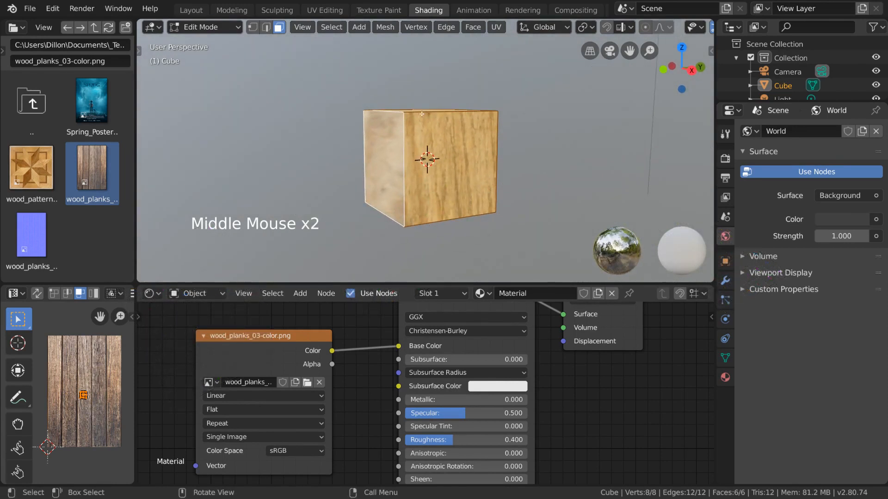
pyautogui.click(267, 29)
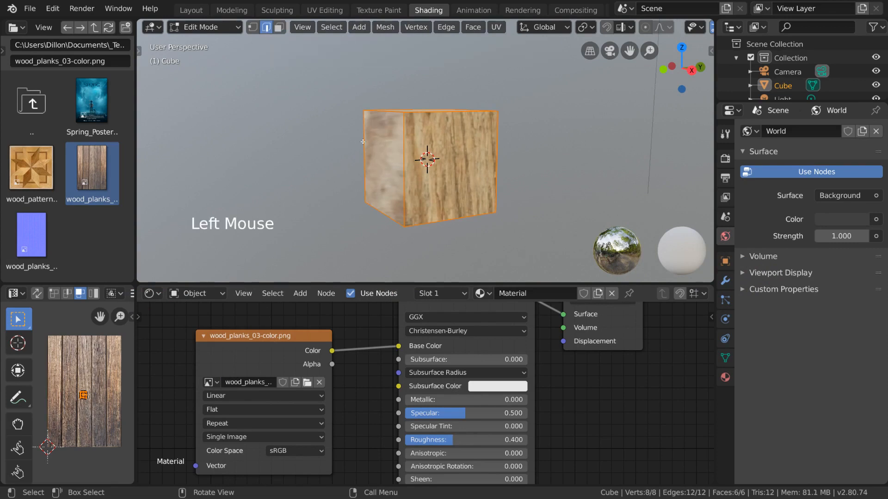
pyautogui.click(365, 157)
pyautogui.keyDown('shift'); pyautogui.click(383, 213); pyautogui.keyUp('shift')
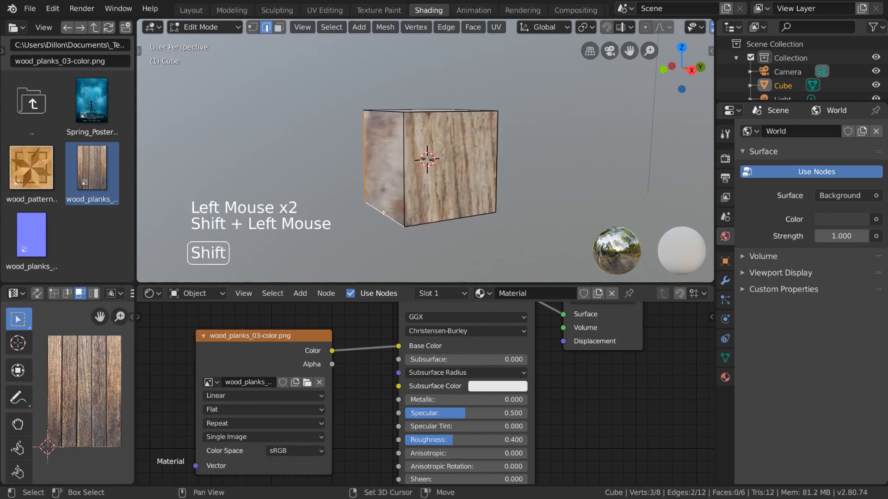
pyautogui.keyDown('shift'); pyautogui.click(402, 177); pyautogui.keyUp('shift')
pyautogui.moveTo(401, 177); pyautogui.dragTo(411, 171, button='middle')
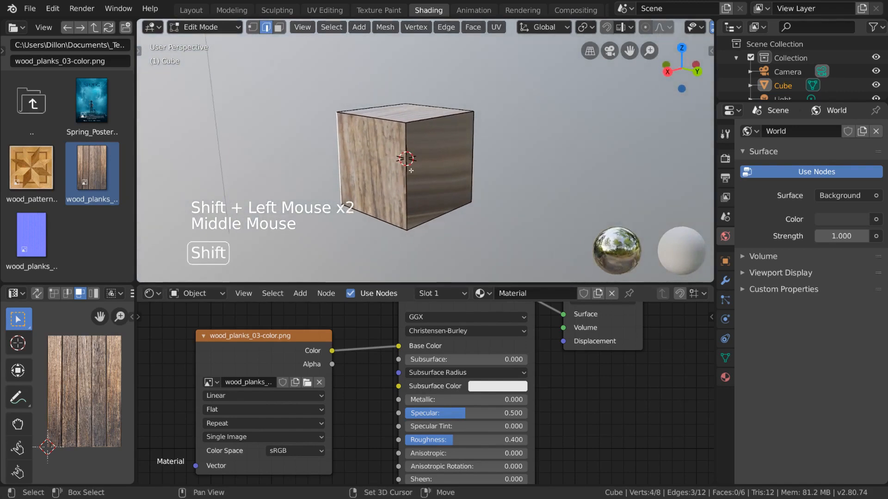
pyautogui.keyDown('shift'); pyautogui.click(410, 173); pyautogui.keyUp('shift')
pyautogui.keyDown('shift'); pyautogui.click(441, 213); pyautogui.keyUp('shift')
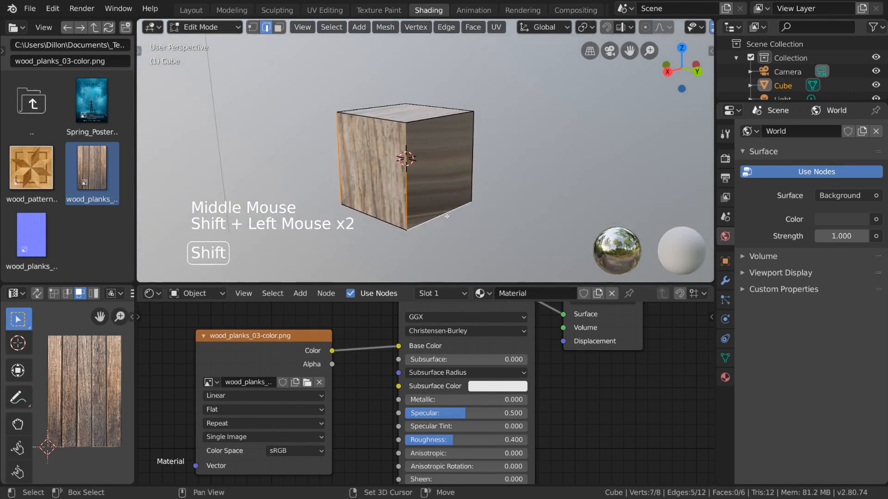
pyautogui.keyDown('shift'); pyautogui.click(473, 169); pyautogui.keyUp('shift')
pyautogui.moveTo(474, 168); pyautogui.dragTo(520, 138, button='middle')
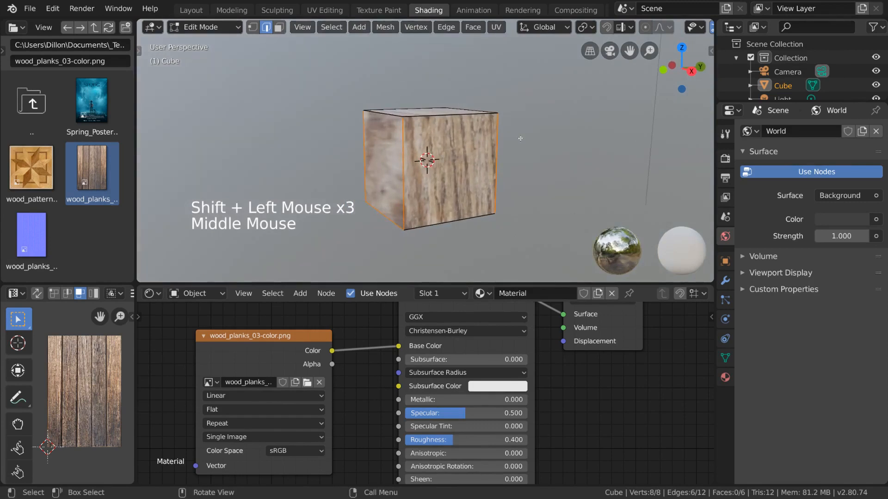
pyautogui.click(498, 29)
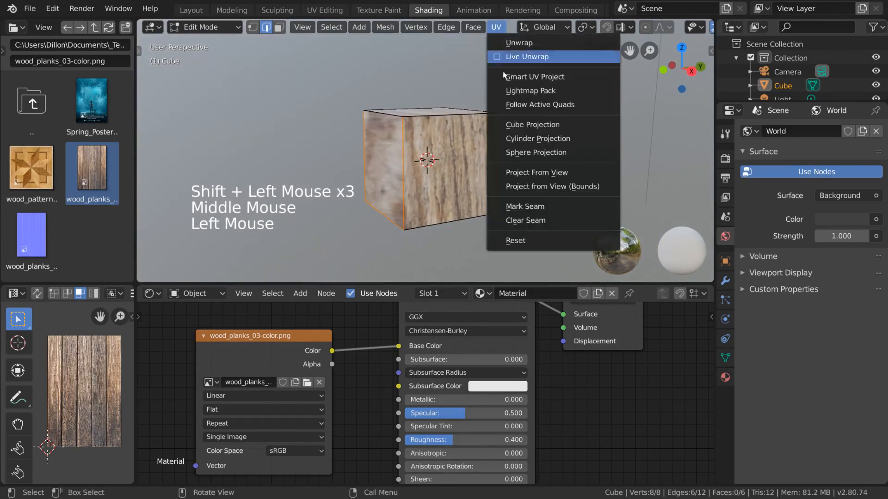
pyautogui.click(578, 207)
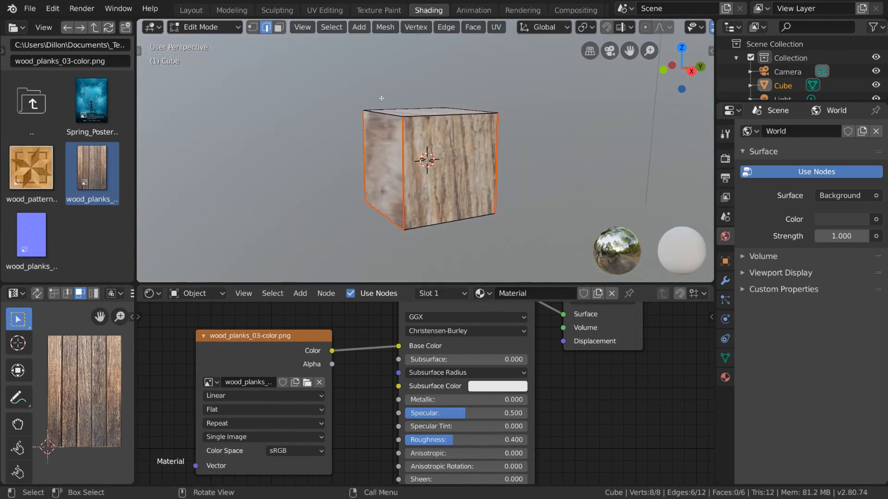
# Mark the bottom edge of the cube's front face as an additional seam.
pyautogui.moveTo(553, 130); pyautogui.dragTo(554, 115, button='middle')
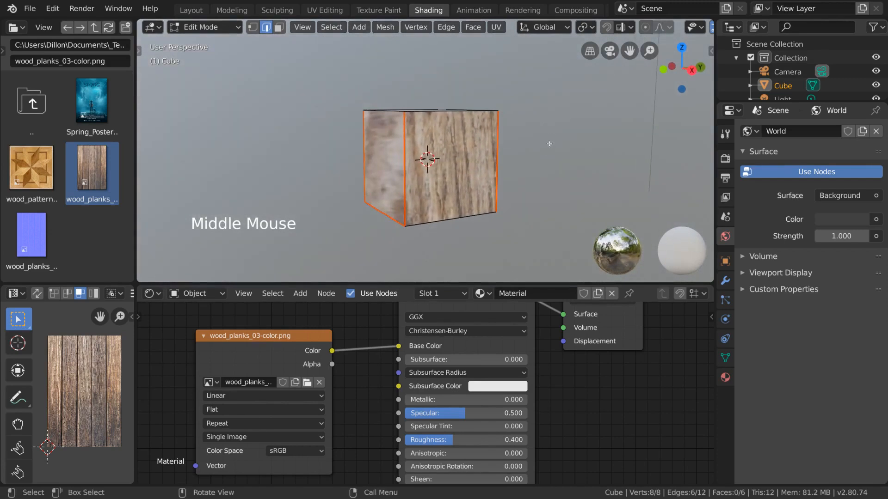
pyautogui.click(465, 217)
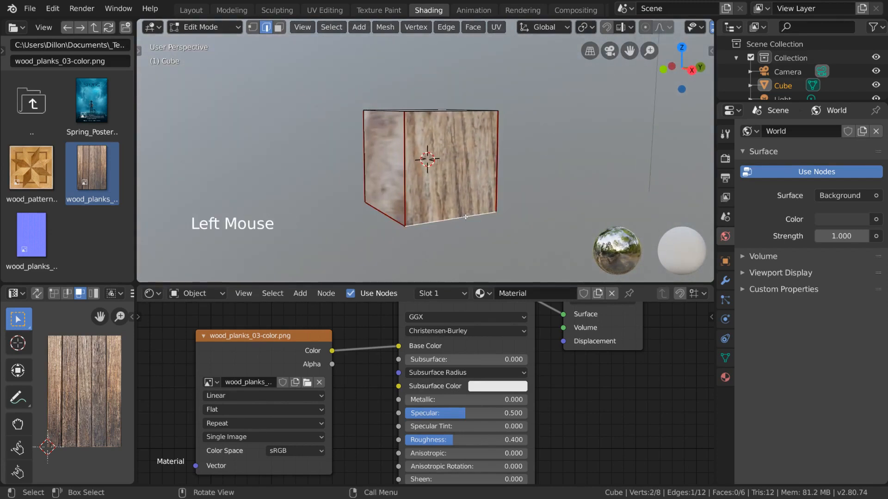
pyautogui.moveTo(466, 216); pyautogui.dragTo(481, 185, button='middle')
pyautogui.click(496, 27)
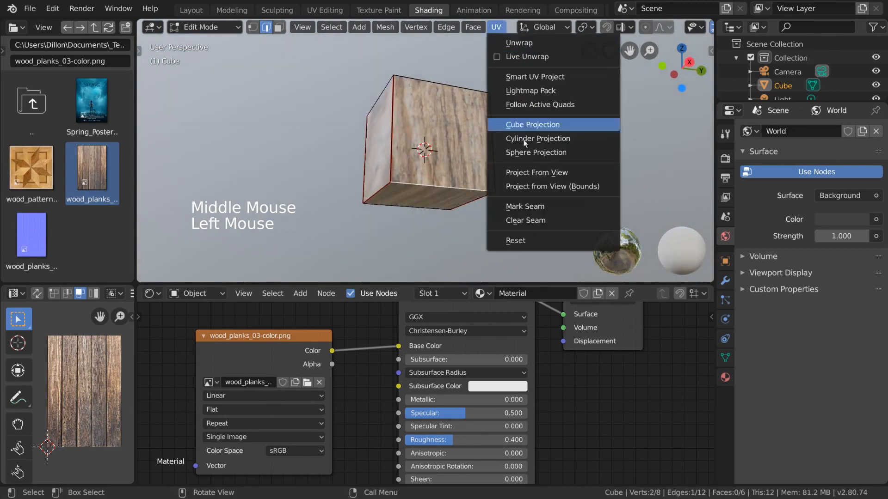
pyautogui.click(534, 207)
# Select the whole cube and unwrap its UVs along the marked seams.
pyautogui.press('a')
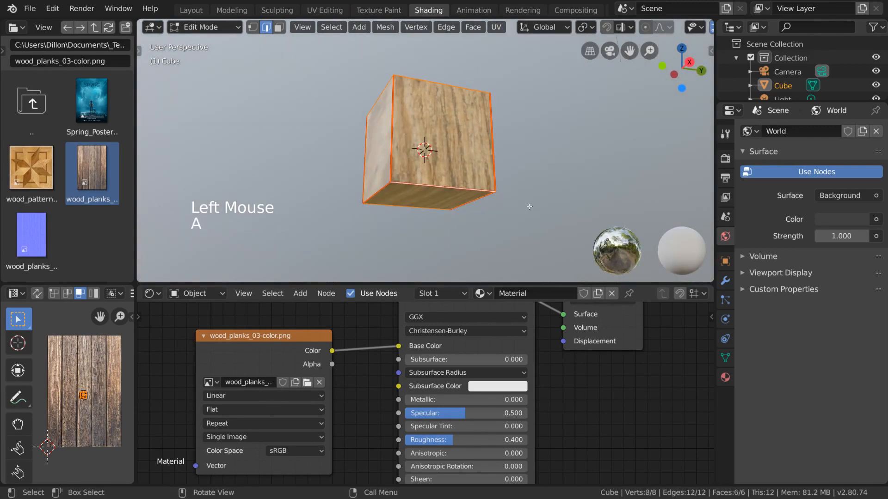
pyautogui.moveTo(529, 207); pyautogui.dragTo(524, 249, button='middle')
pyautogui.click(495, 27)
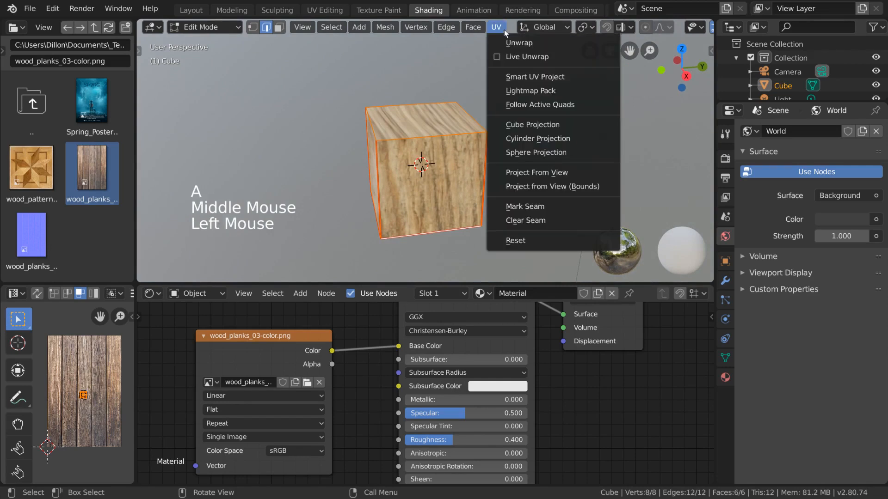
pyautogui.click(568, 43)
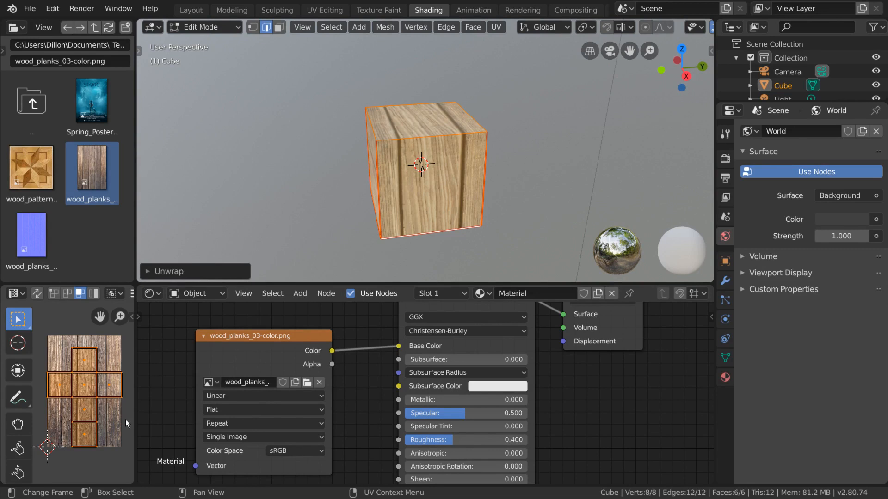
# Use face selection to select the cube's two opposite side faces, leaving the front, back, top and bottom faces unselected.
pyautogui.moveTo(379, 210); pyautogui.dragTo(423, 218, button='middle')
pyautogui.scroll(-2, 429, 210)
pyautogui.click(269, 32)
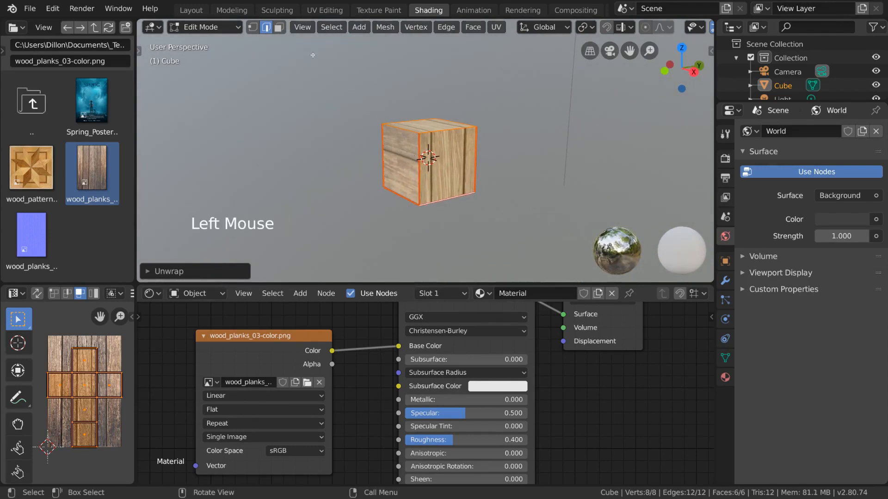
pyautogui.click(278, 27)
pyautogui.moveTo(399, 160); pyautogui.dragTo(395, 130, button='middle')
pyautogui.keyDown('shift'); pyautogui.click(445, 161); pyautogui.keyUp('shift')
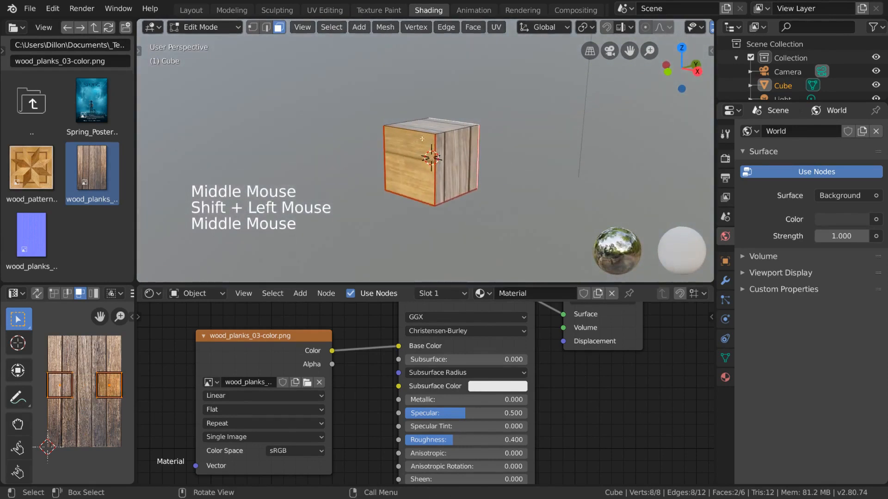
# Using edge selection, deselect the top edge of each of the cube's two selected side faces.
pyautogui.click(266, 27)
pyautogui.keyDown('shift'); pyautogui.click(405, 129); pyautogui.keyUp('shift')
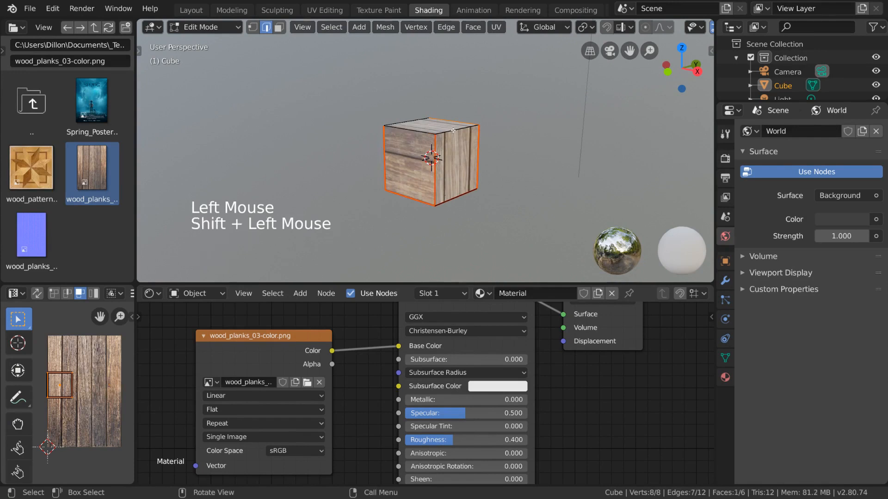
pyautogui.moveTo(406, 129); pyautogui.dragTo(453, 110, button='middle')
pyautogui.keyDown('shift'); pyautogui.click(457, 123); pyautogui.keyUp('shift')
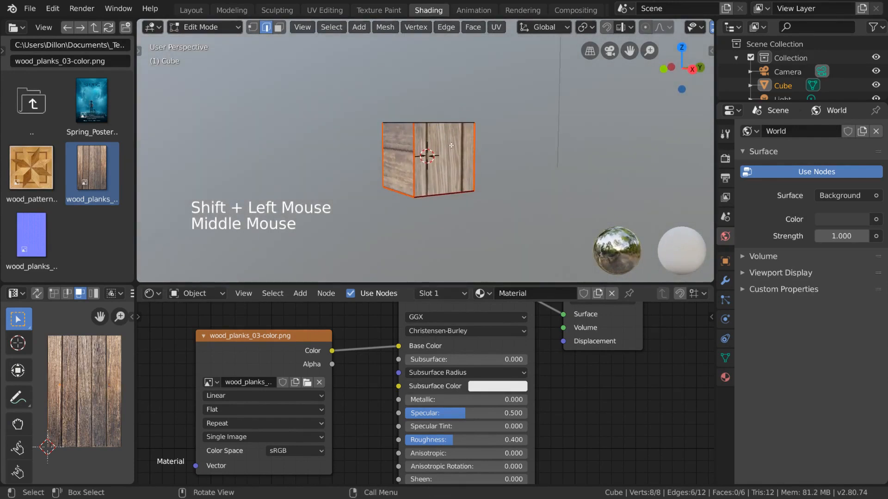
# Select the whole cube to display its full UV layout, then select only the bottom edge of the front face.
pyautogui.press('a')
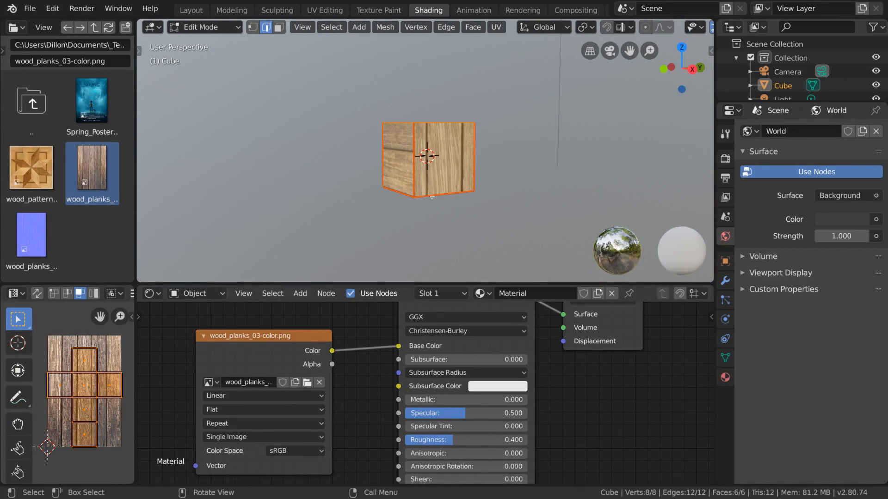
pyautogui.click(435, 169)
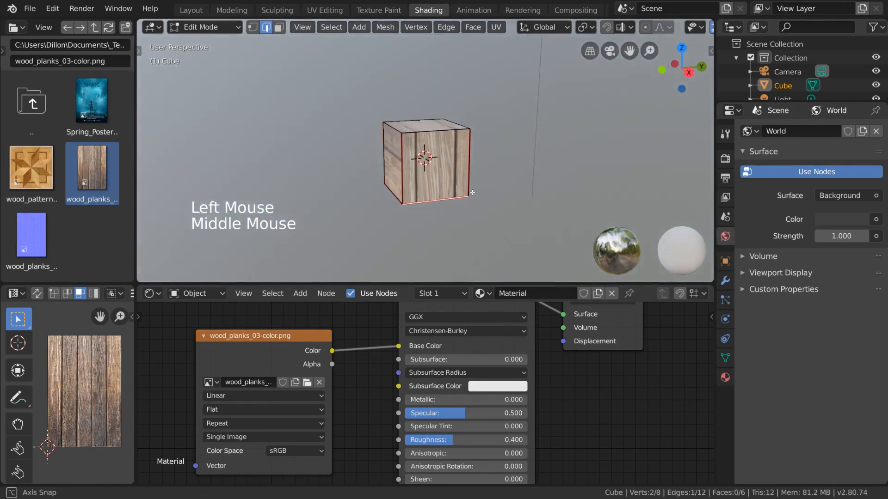